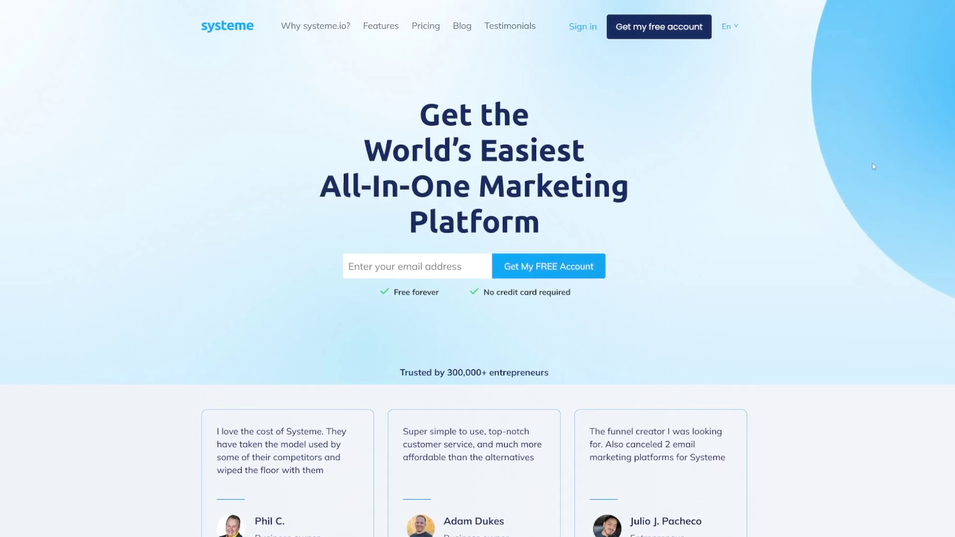
{"action": "scroll", "coordinate": [871, 165], "scroll_direction": "down", "scroll_amount": 1}
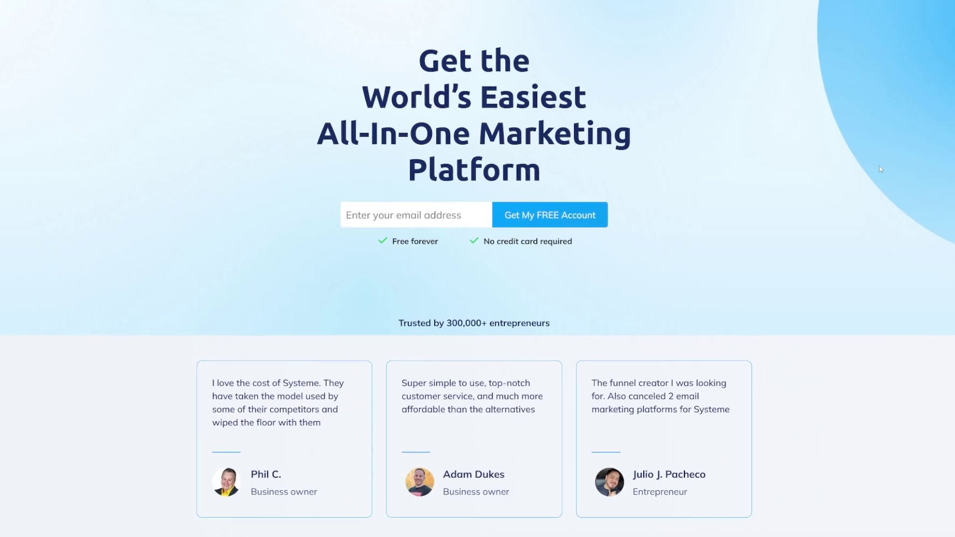
{"action": "scroll", "coordinate": [879, 167], "scroll_direction": "down", "scroll_amount": 1}
{"action": "scroll", "coordinate": [881, 170], "scroll_direction": "down", "scroll_amount": 1}
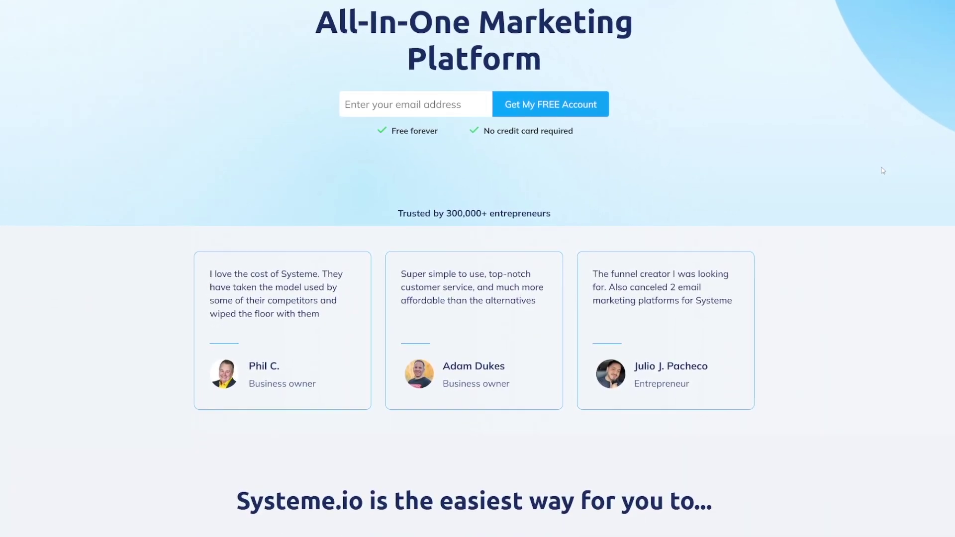
{"action": "scroll", "coordinate": [884, 171], "scroll_direction": "down", "scroll_amount": 1}
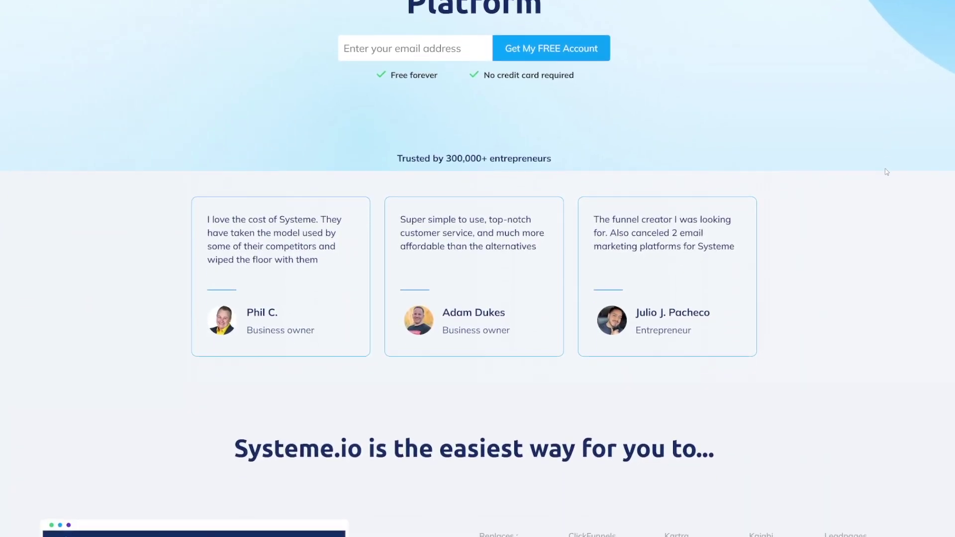
{"action": "scroll", "coordinate": [895, 185], "scroll_direction": "down", "scroll_amount": 1}
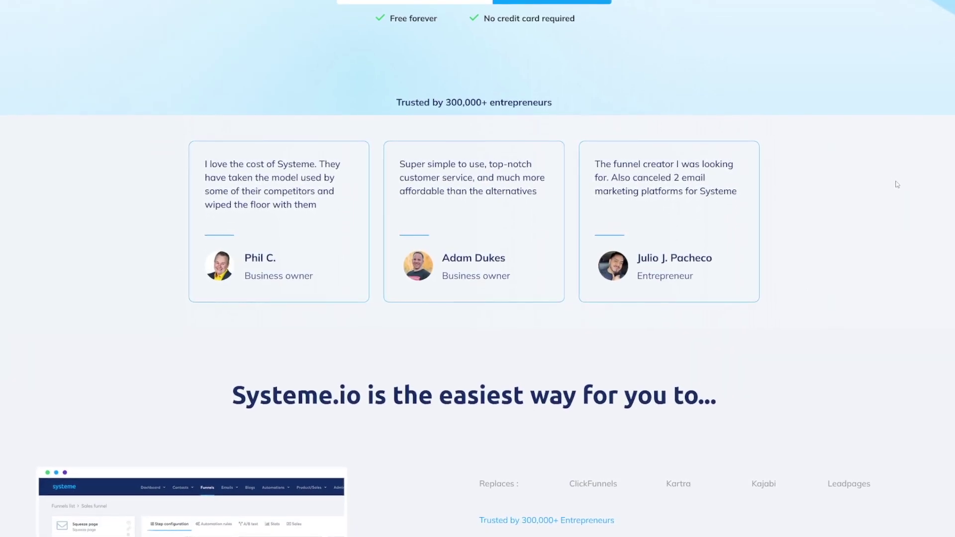
{"action": "scroll", "coordinate": [898, 185], "scroll_direction": "down", "scroll_amount": 1}
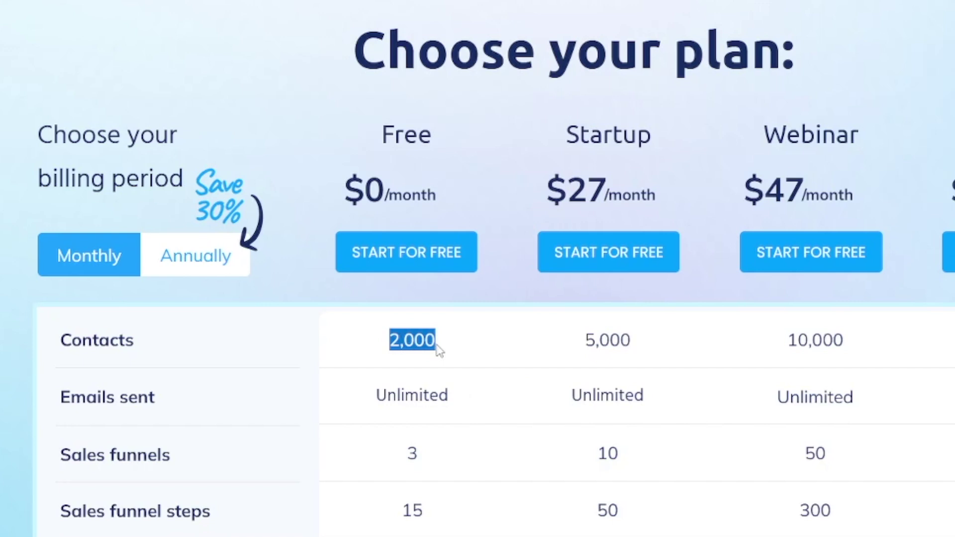
Step: Submit the free systeme.io signup and reach the 'Almost there!' confirm-your-email notice
{"action": "left_click", "coordinate": [443, 357]}
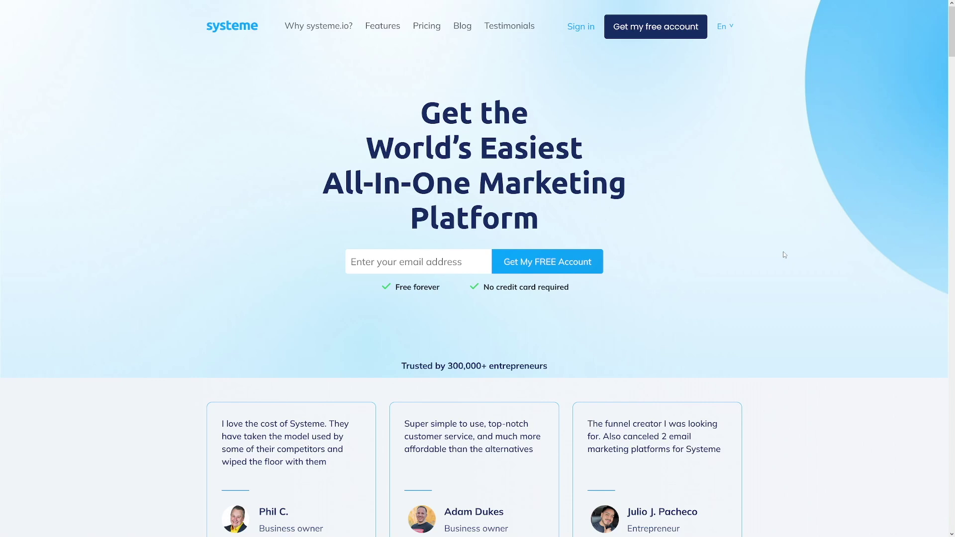
{"action": "scroll", "coordinate": [782, 252], "scroll_direction": "down", "scroll_amount": 2}
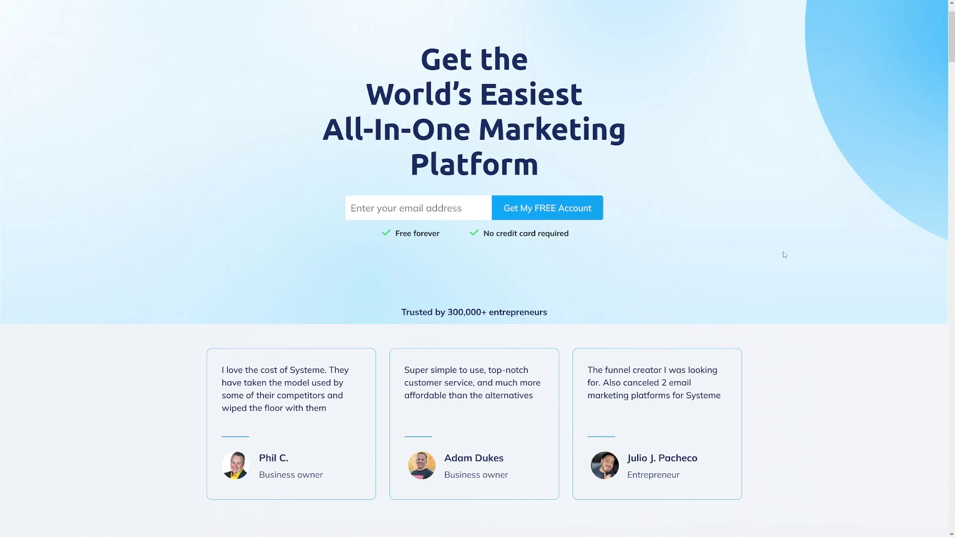
{"action": "scroll", "coordinate": [783, 251], "scroll_direction": "up", "scroll_amount": 2}
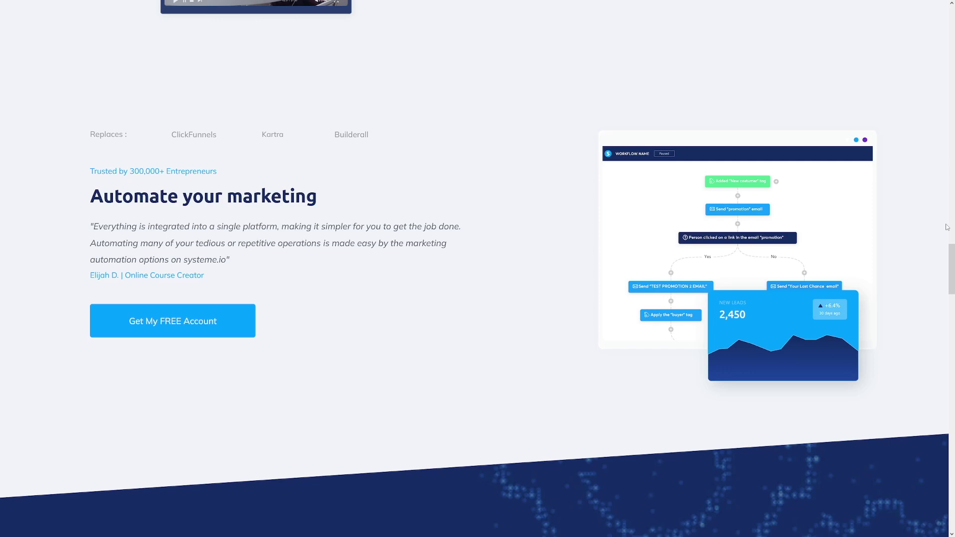
{"action": "scroll", "coordinate": [947, 227], "scroll_direction": "up", "scroll_amount": 3}
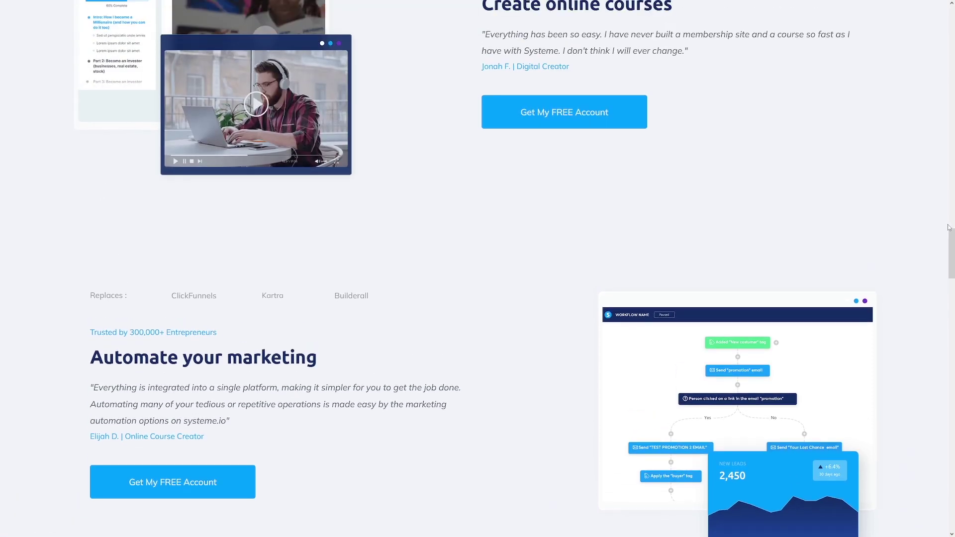
{"action": "scroll", "coordinate": [946, 227], "scroll_direction": "up", "scroll_amount": 2}
{"action": "scroll", "coordinate": [949, 227], "scroll_direction": "up", "scroll_amount": 2}
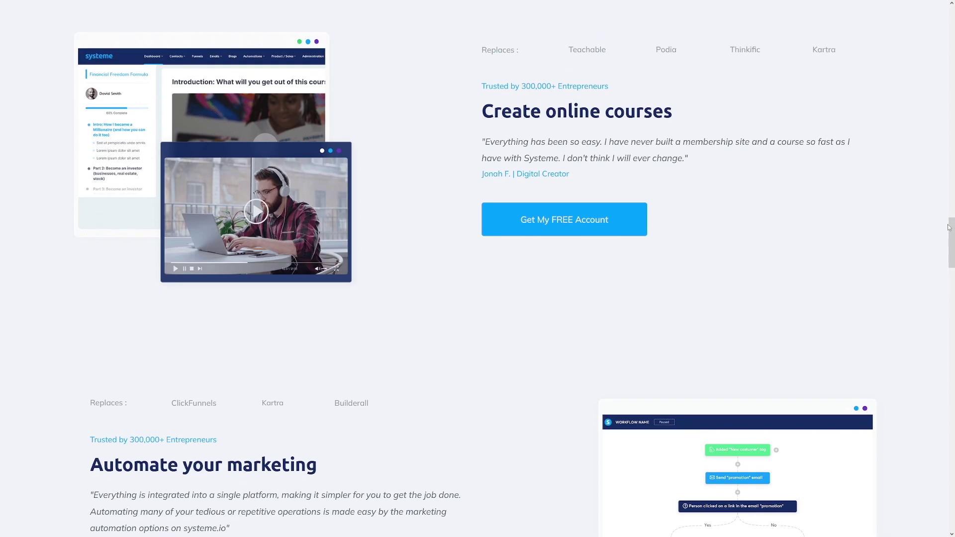
{"action": "scroll", "coordinate": [948, 227], "scroll_direction": "up", "scroll_amount": 1}
{"action": "scroll", "coordinate": [948, 227], "scroll_direction": "up", "scroll_amount": 2}
{"action": "scroll", "coordinate": [949, 227], "scroll_direction": "up", "scroll_amount": 1}
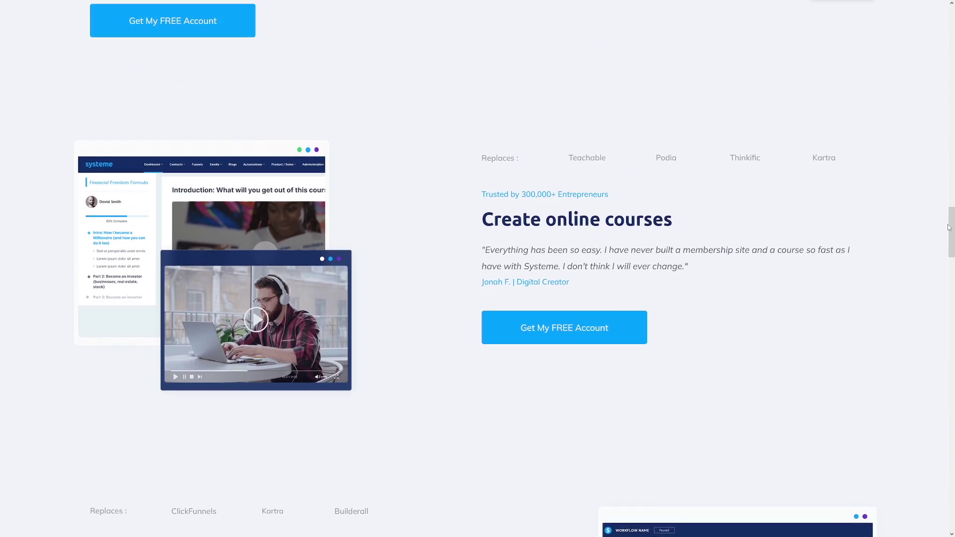
{"action": "scroll", "coordinate": [948, 228], "scroll_direction": "up", "scroll_amount": 1}
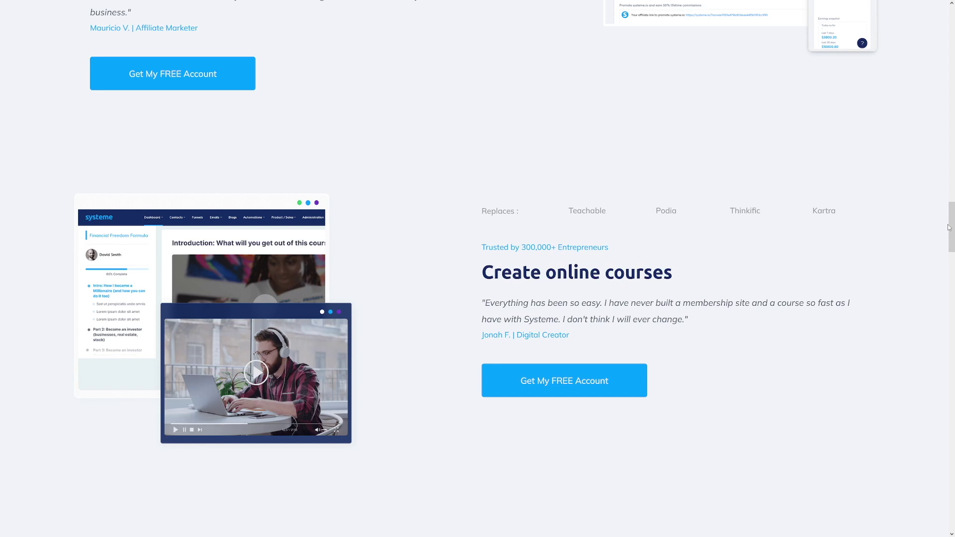
{"action": "scroll", "coordinate": [949, 227], "scroll_direction": "up", "scroll_amount": 1}
{"action": "scroll", "coordinate": [949, 227], "scroll_direction": "up", "scroll_amount": 2}
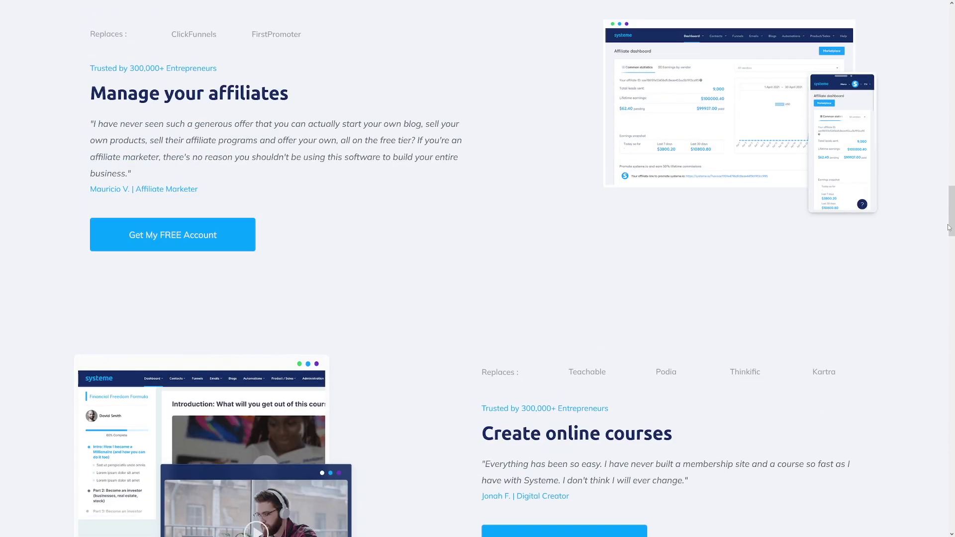
{"action": "scroll", "coordinate": [949, 227], "scroll_direction": "up", "scroll_amount": 1}
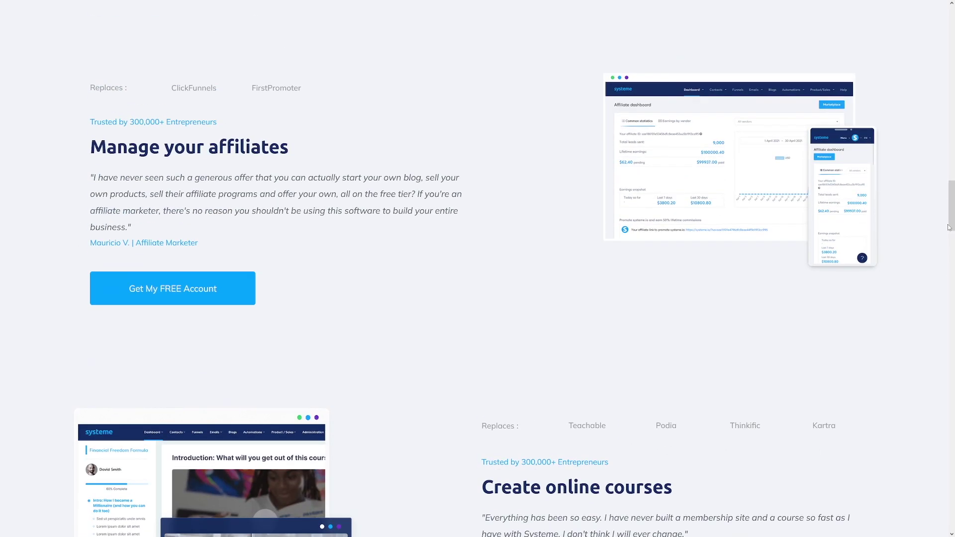
{"action": "scroll", "coordinate": [948, 227], "scroll_direction": "up", "scroll_amount": 1}
{"action": "scroll", "coordinate": [948, 227], "scroll_direction": "up", "scroll_amount": 1}
{"action": "scroll", "coordinate": [949, 227], "scroll_direction": "up", "scroll_amount": 1}
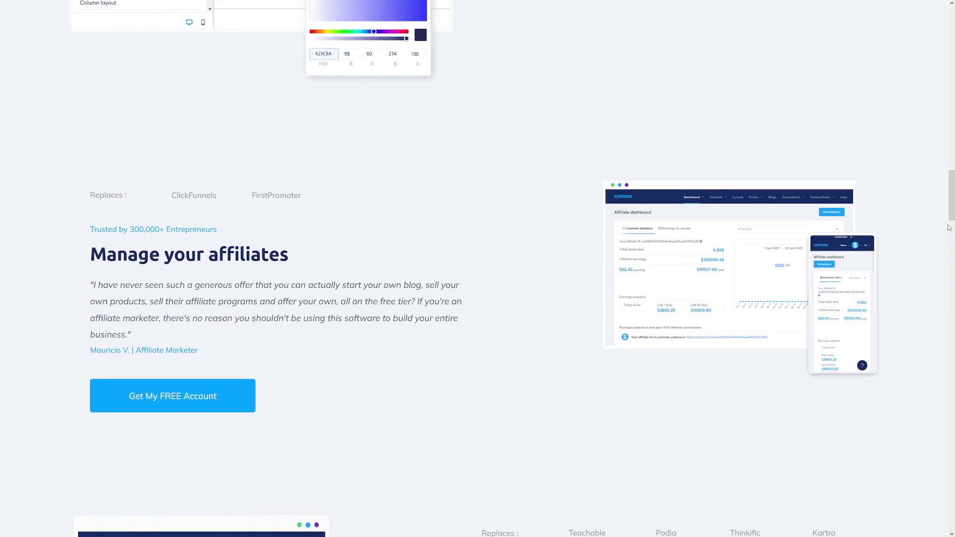
{"action": "scroll", "coordinate": [949, 227], "scroll_direction": "up", "scroll_amount": 1}
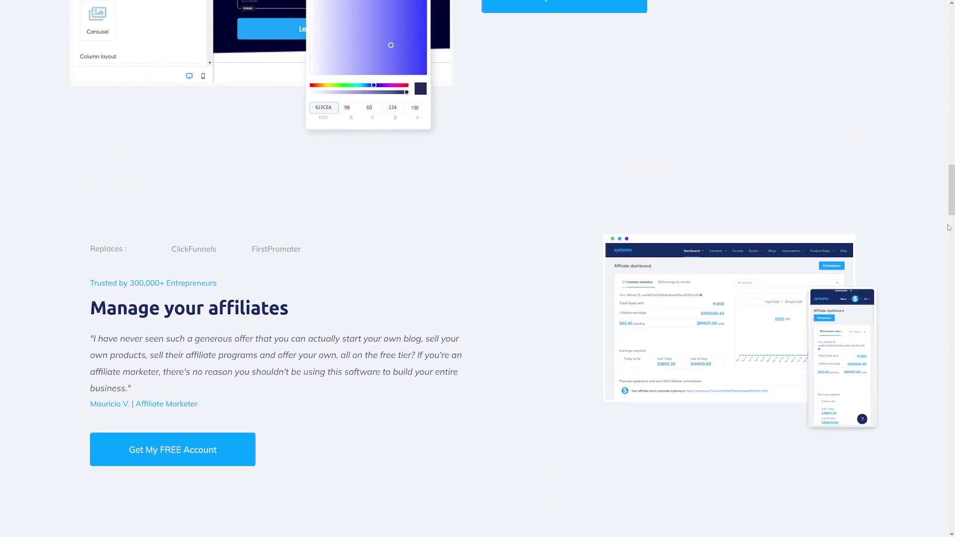
{"action": "scroll", "coordinate": [948, 227], "scroll_direction": "up", "scroll_amount": 1}
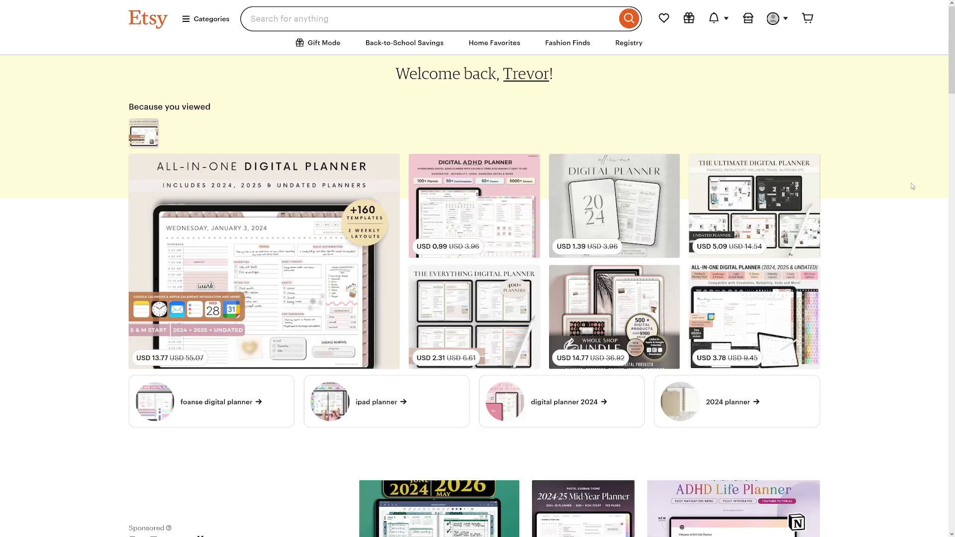
{"action": "scroll", "coordinate": [912, 186], "scroll_direction": "down", "scroll_amount": 2}
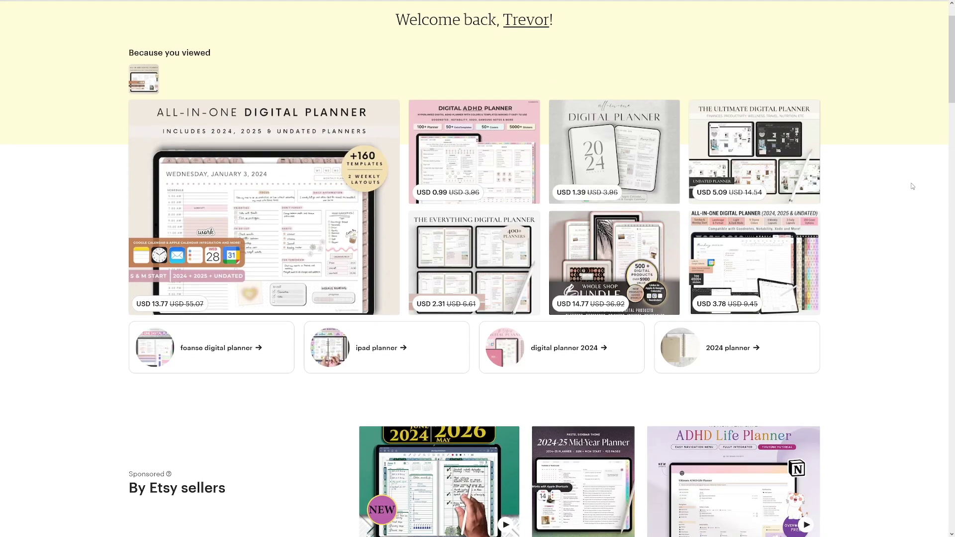
{"action": "scroll", "coordinate": [912, 186], "scroll_direction": "down", "scroll_amount": 2}
{"action": "scroll", "coordinate": [912, 186], "scroll_direction": "down", "scroll_amount": 2}
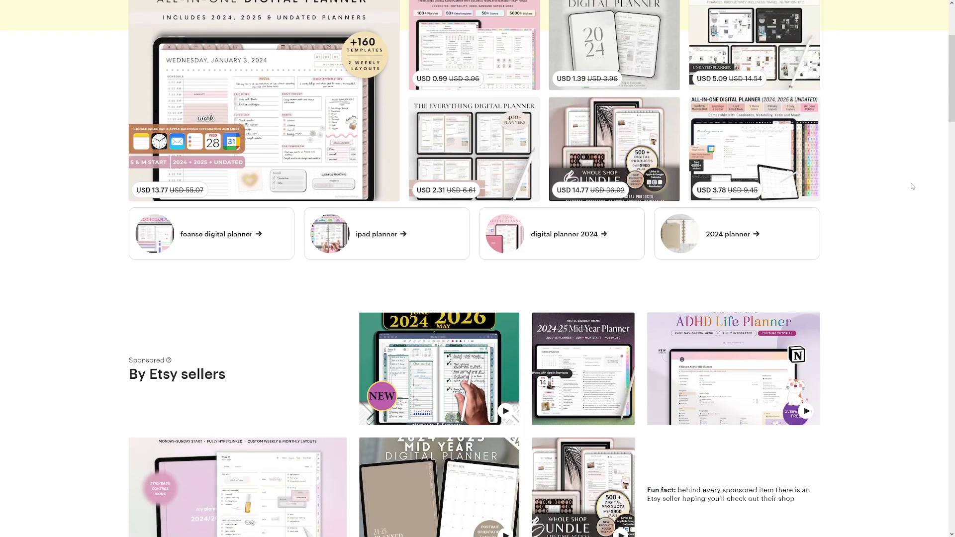
{"action": "scroll", "coordinate": [912, 186], "scroll_direction": "down", "scroll_amount": 4}
{"action": "scroll", "coordinate": [912, 186], "scroll_direction": "down", "scroll_amount": 4}
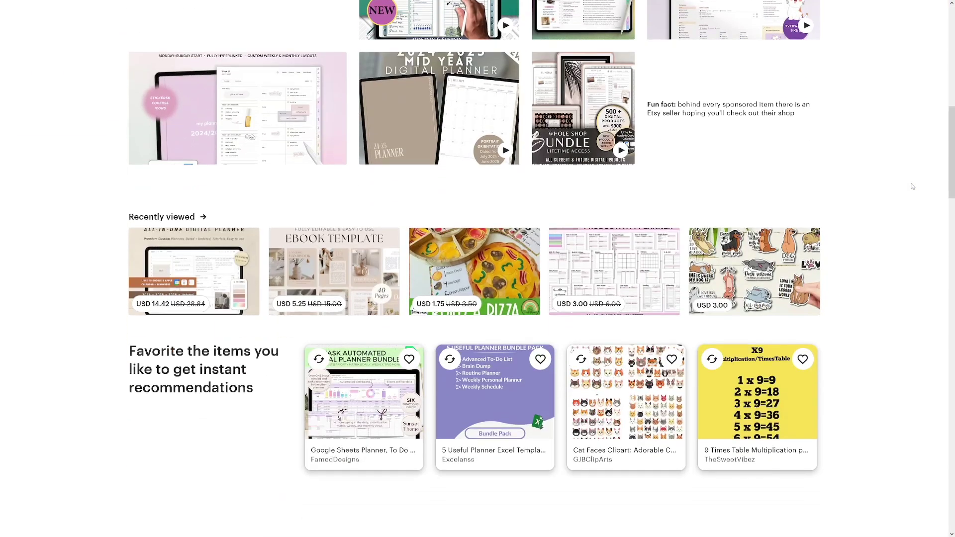
{"action": "scroll", "coordinate": [913, 186], "scroll_direction": "down", "scroll_amount": 2}
{"action": "scroll", "coordinate": [912, 186], "scroll_direction": "down", "scroll_amount": 3}
{"action": "scroll", "coordinate": [912, 185], "scroll_direction": "down", "scroll_amount": 3}
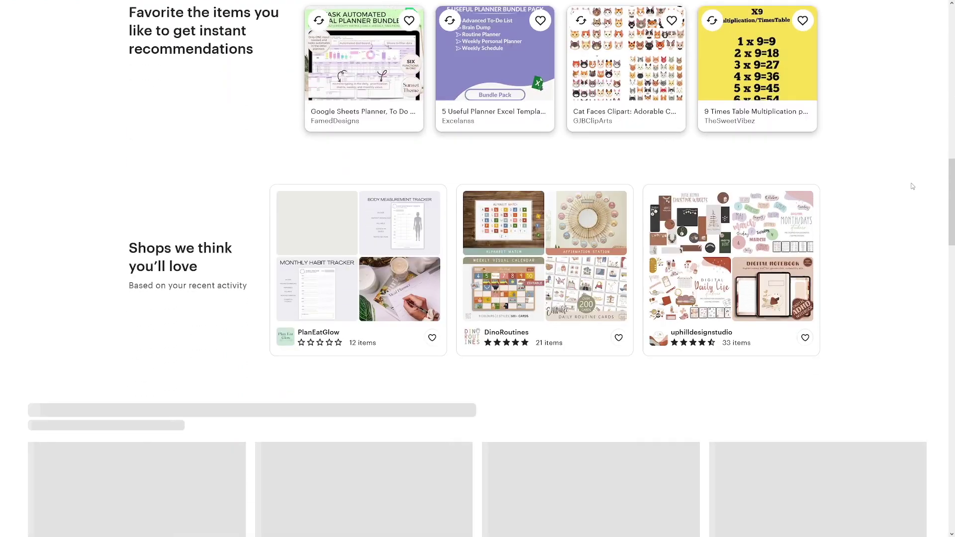
{"action": "scroll", "coordinate": [912, 186], "scroll_direction": "down", "scroll_amount": 2}
{"action": "scroll", "coordinate": [912, 186], "scroll_direction": "down", "scroll_amount": 2}
{"action": "scroll", "coordinate": [912, 186], "scroll_direction": "down", "scroll_amount": 3}
{"action": "scroll", "coordinate": [912, 186], "scroll_direction": "down", "scroll_amount": 2}
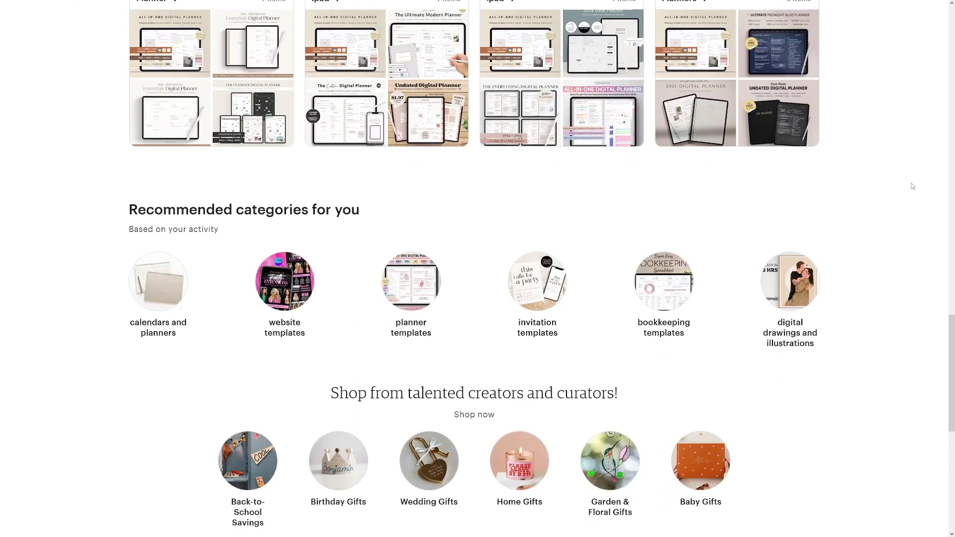
{"action": "scroll", "coordinate": [912, 186], "scroll_direction": "down", "scroll_amount": 2}
{"action": "scroll", "coordinate": [912, 186], "scroll_direction": "down", "scroll_amount": 1}
{"action": "scroll", "coordinate": [912, 186], "scroll_direction": "down", "scroll_amount": 3}
{"action": "scroll", "coordinate": [912, 186], "scroll_direction": "down", "scroll_amount": 1}
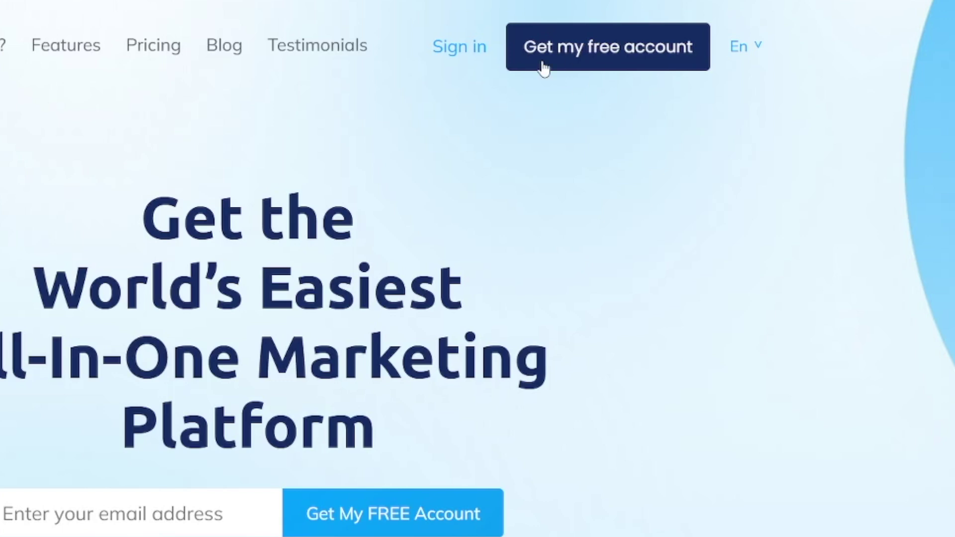
{"action": "left_click", "coordinate": [604, 64]}
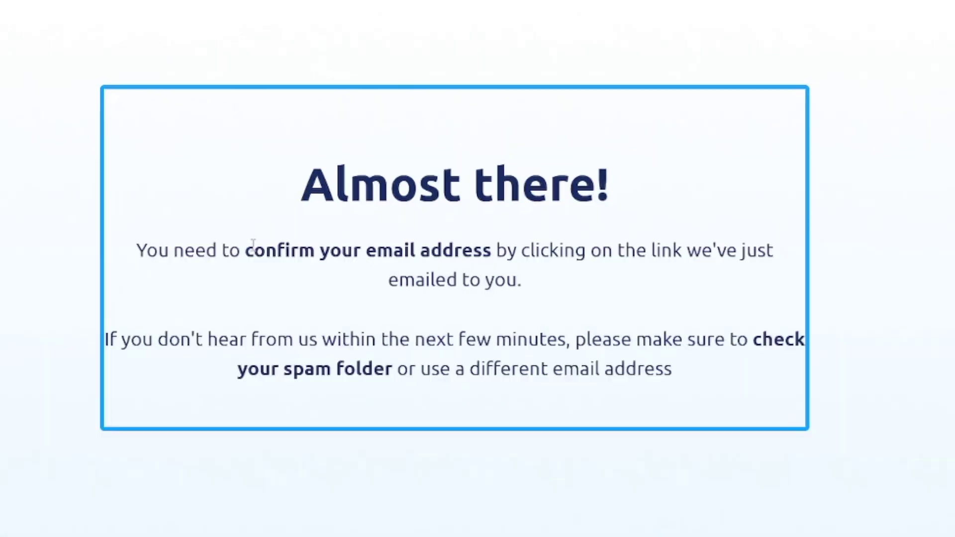
{"action": "left_click_drag", "start_coordinate": [243, 251], "coordinate": [495, 251]}
{"action": "left_click", "coordinate": [536, 279]}
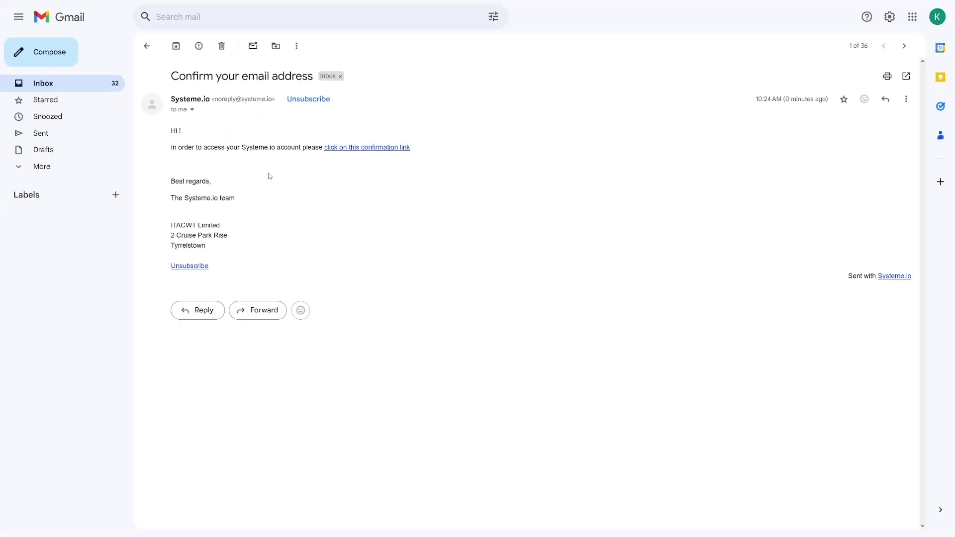
Step: Follow the confirmation link in the 'Confirm your email address' email
{"action": "left_click", "coordinate": [383, 151]}
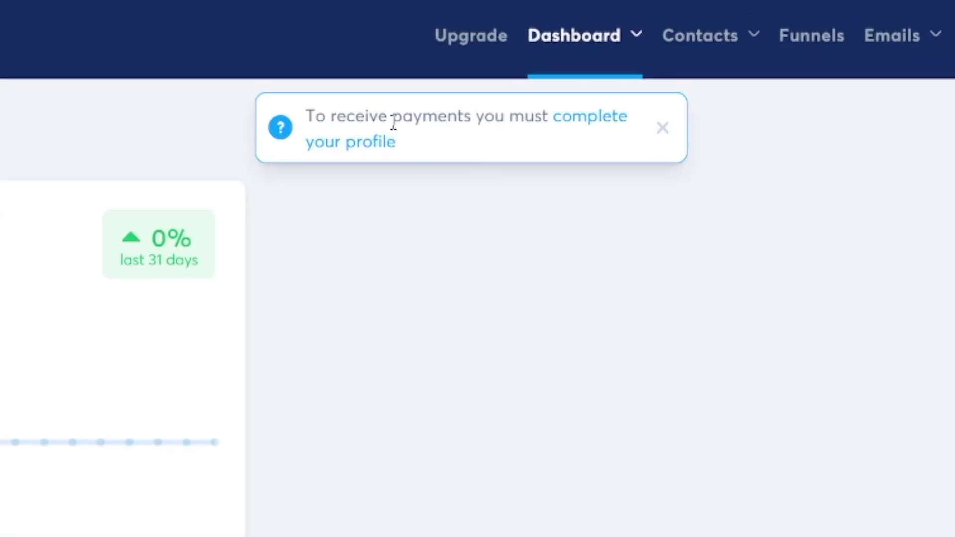
Step: Choose United States as the Country in Settings > Profile
{"action": "left_click", "coordinate": [357, 147]}
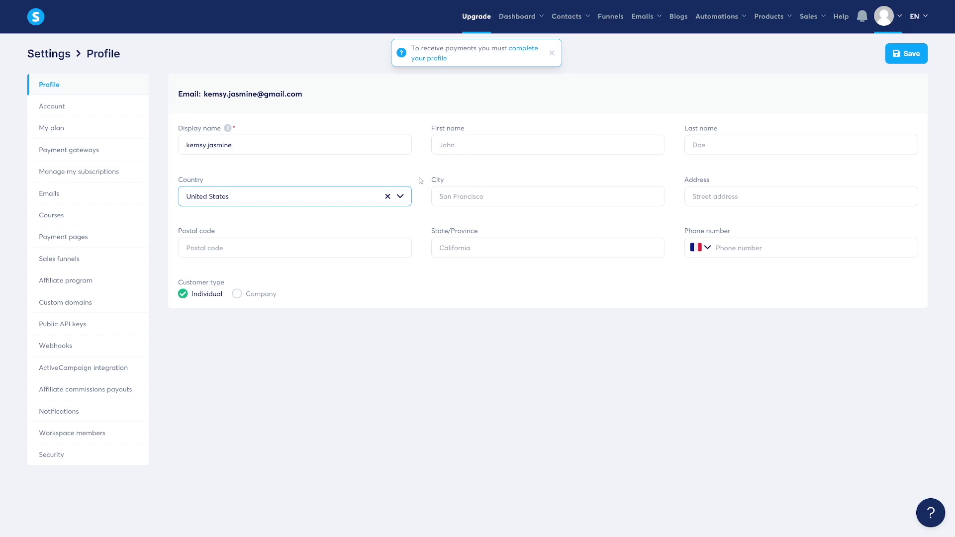
{"action": "left_click", "coordinate": [452, 172]}
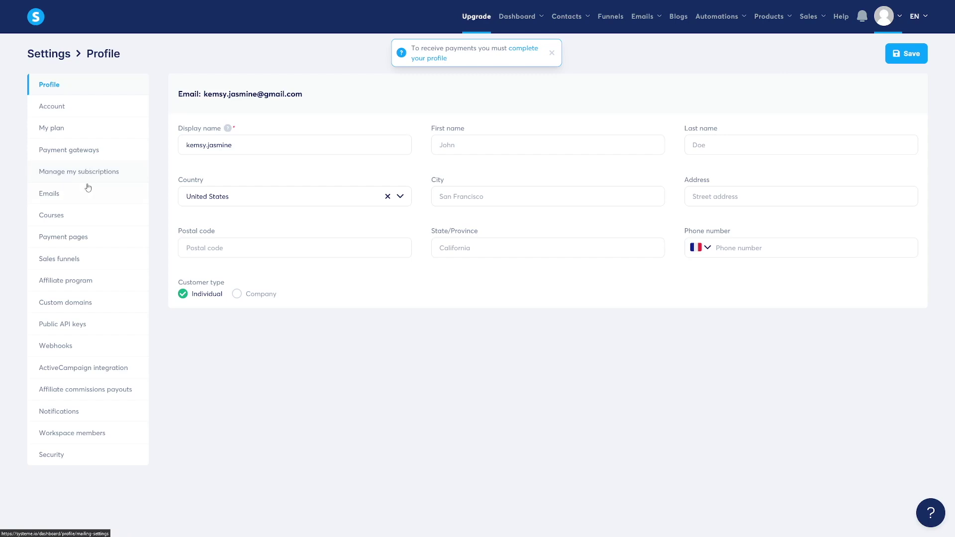
Step: Review the Payment gateways settings and start connecting PayPal
{"action": "left_click", "coordinate": [78, 154]}
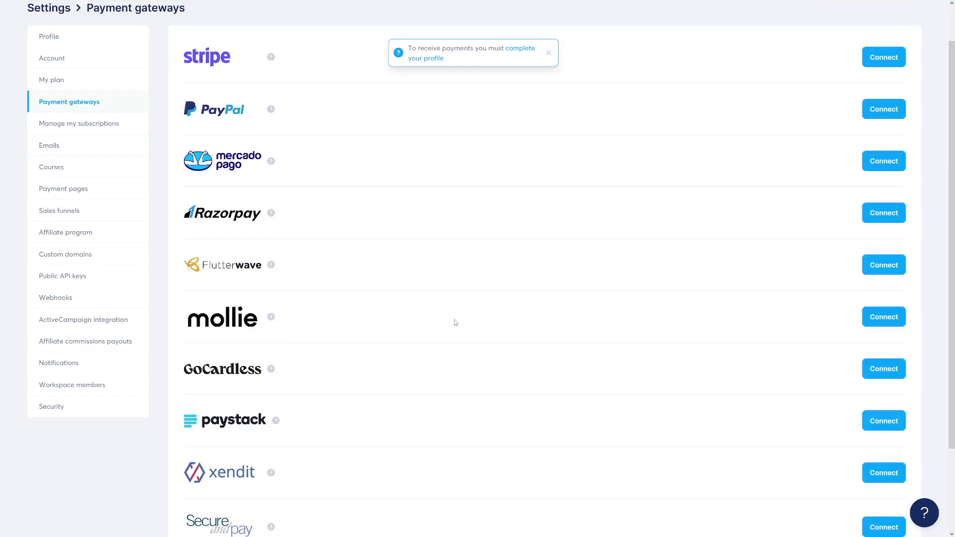
{"action": "scroll", "coordinate": [454, 320], "scroll_direction": "up", "scroll_amount": 2}
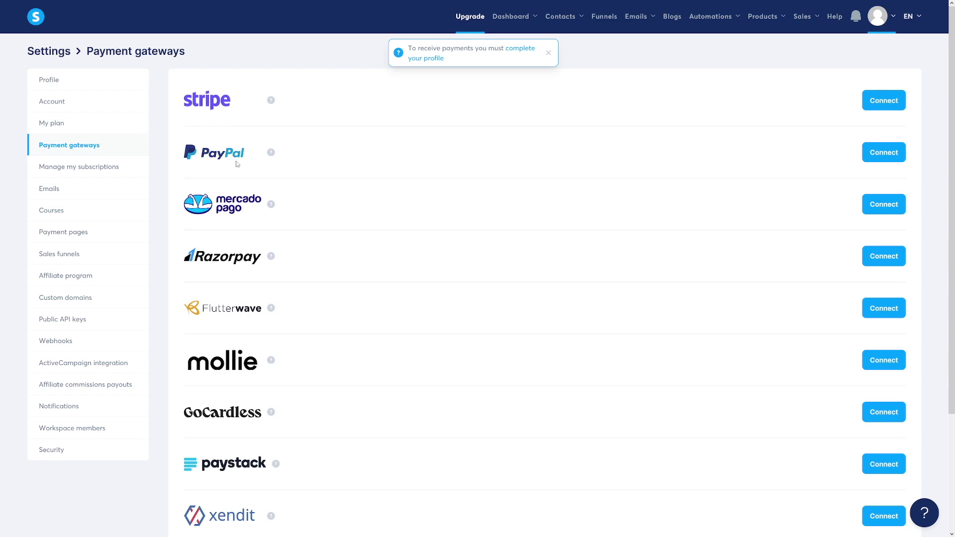
{"action": "scroll", "coordinate": [371, 274], "scroll_direction": "down", "scroll_amount": 1}
{"action": "scroll", "coordinate": [372, 274], "scroll_direction": "down", "scroll_amount": 3}
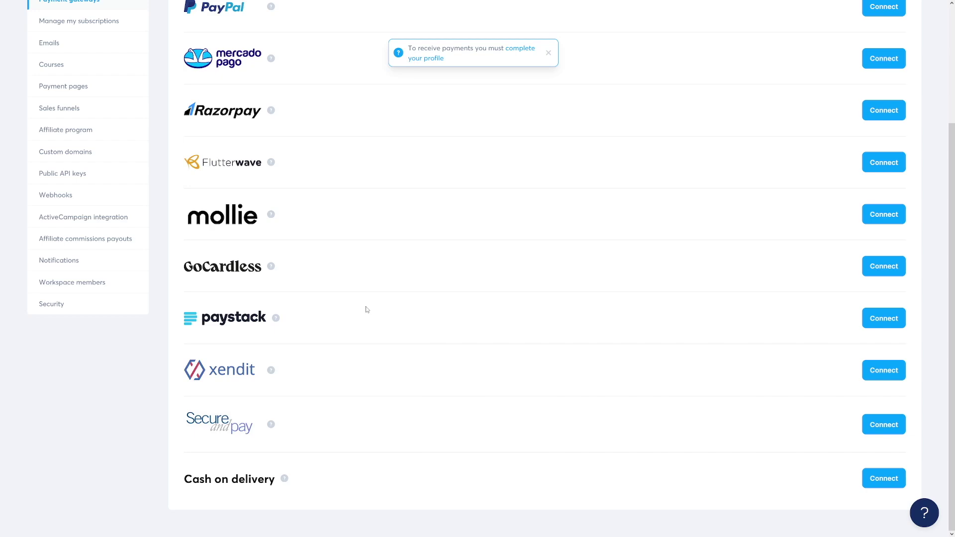
{"action": "scroll", "coordinate": [367, 309], "scroll_direction": "up", "scroll_amount": 4}
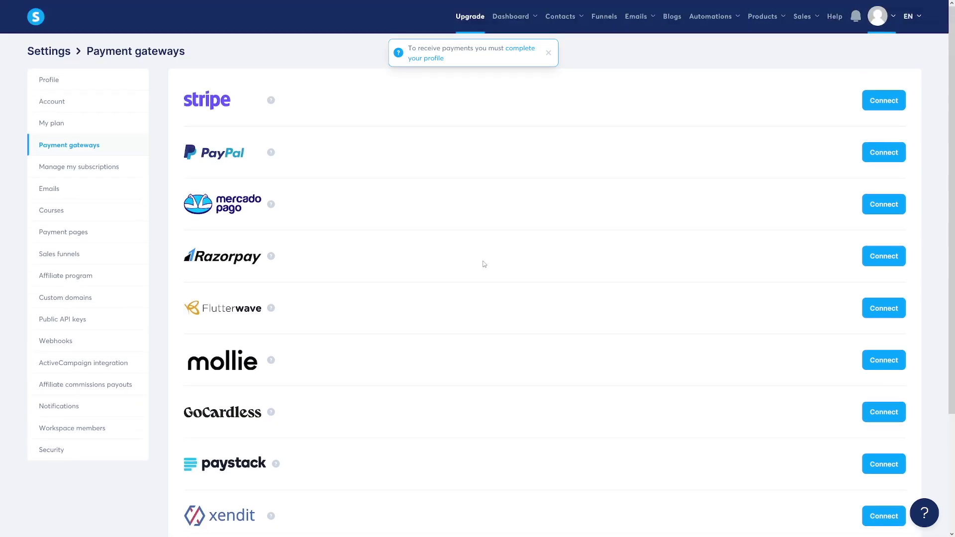
{"action": "left_click", "coordinate": [884, 158]}
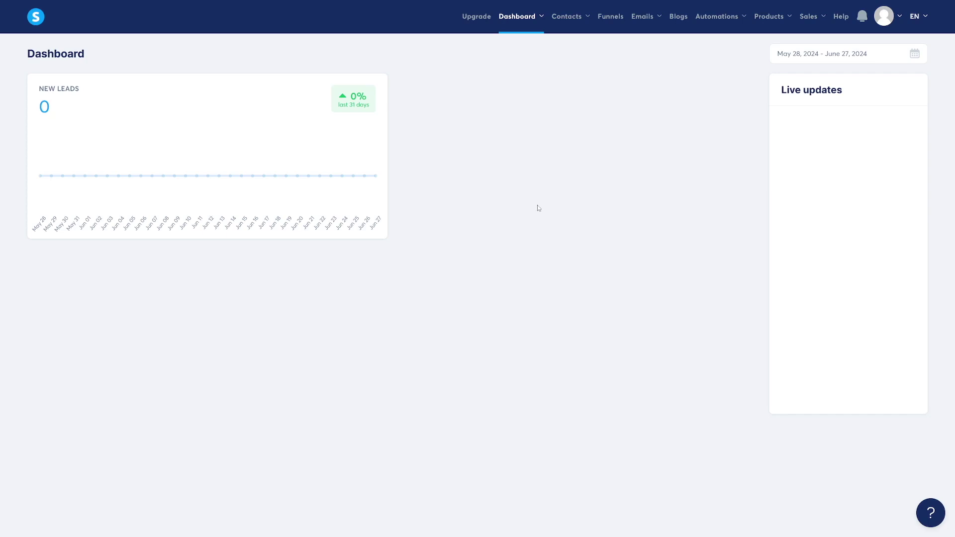
Step: Go to the empty Funnels list and start a new funnel with Create
{"action": "left_click", "coordinate": [612, 21]}
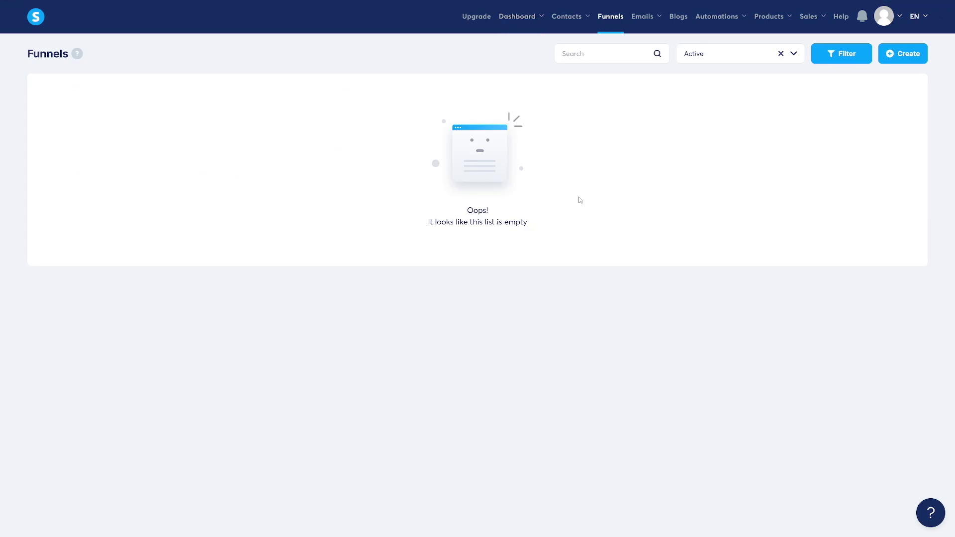
{"action": "left_click", "coordinate": [904, 53]}
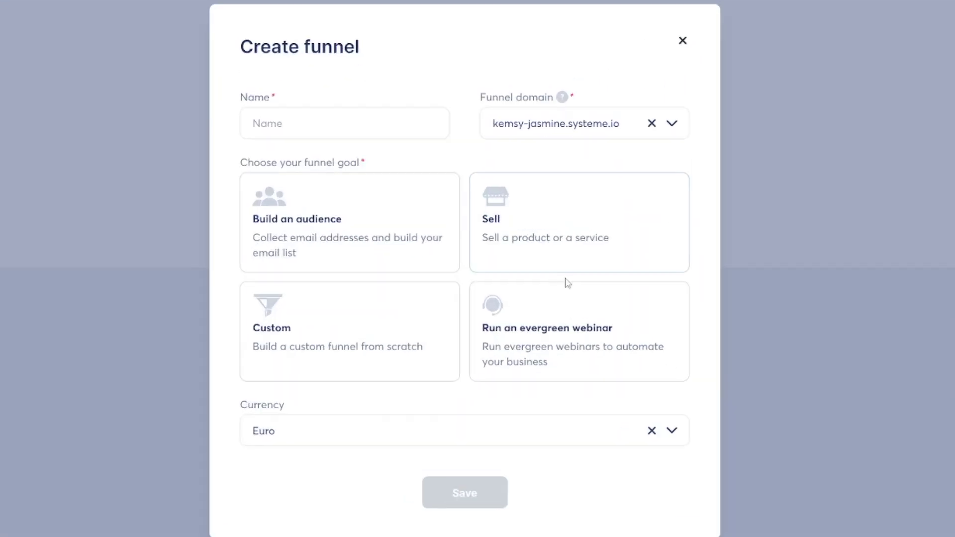
Step: Name the funnel 'Fitness 101', choose the Sell goal, check currencies, and save
{"action": "left_click", "coordinate": [308, 125]}
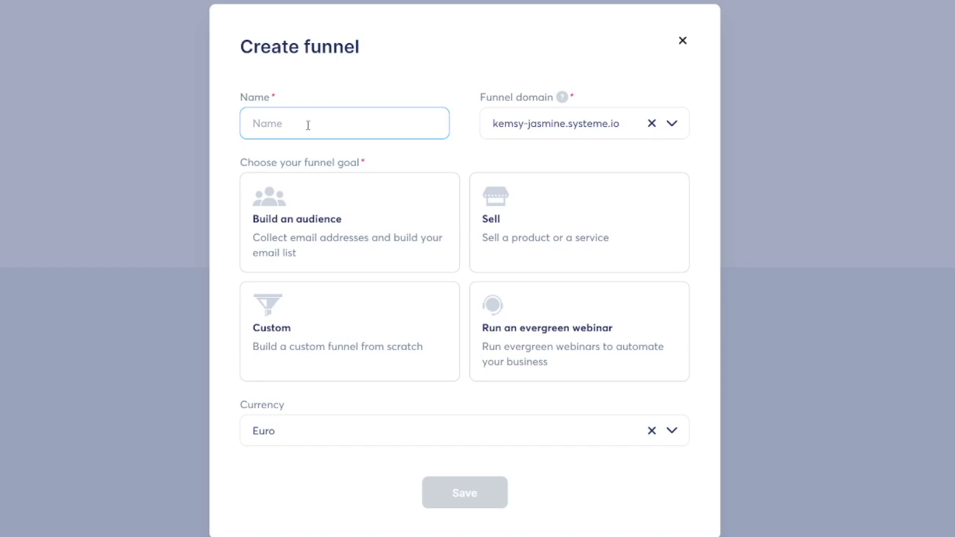
{"action": "type", "text": "Fitness"}
{"action": "type", "text": " 10"}
{"action": "type", "text": "1"}
{"action": "left_click", "coordinate": [478, 247]}
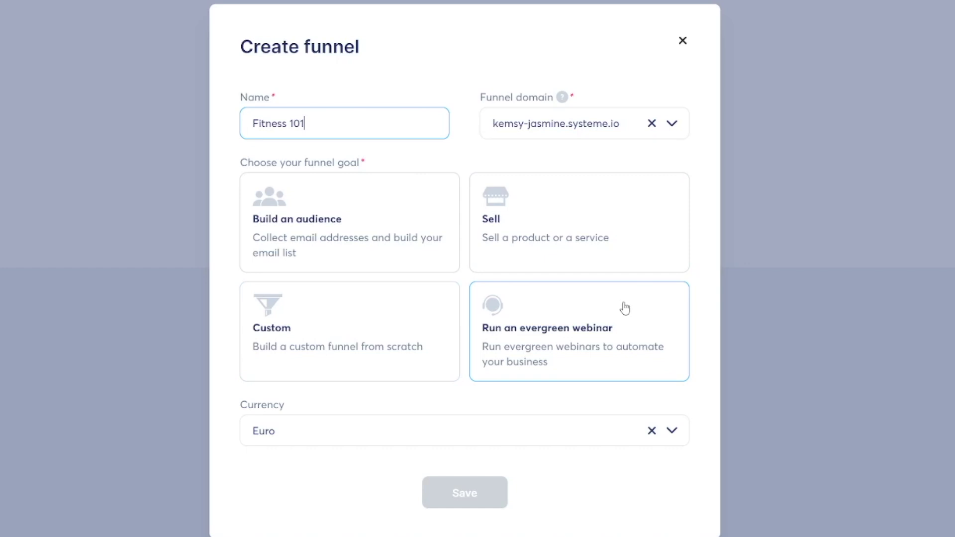
{"action": "left_click", "coordinate": [567, 223]}
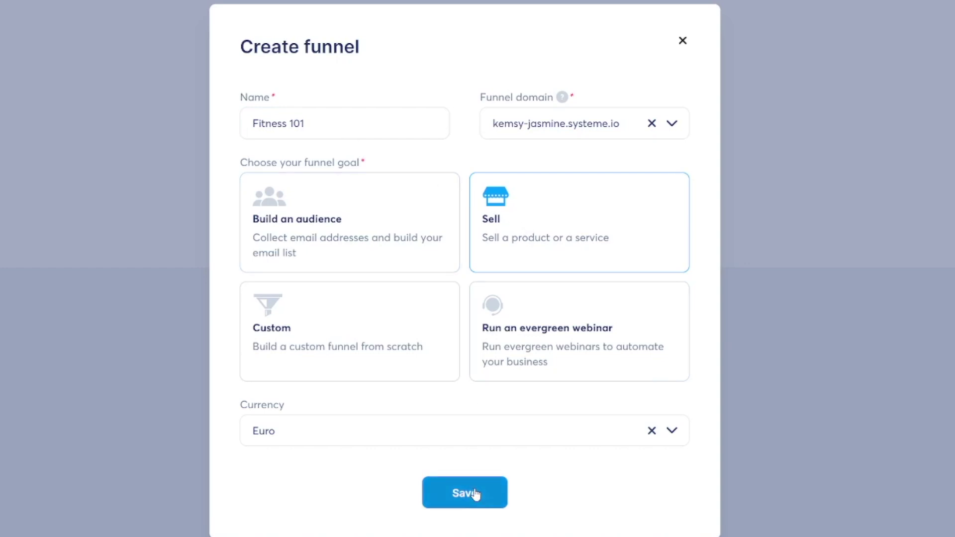
{"action": "scroll", "coordinate": [334, 441], "scroll_direction": "down", "scroll_amount": 2}
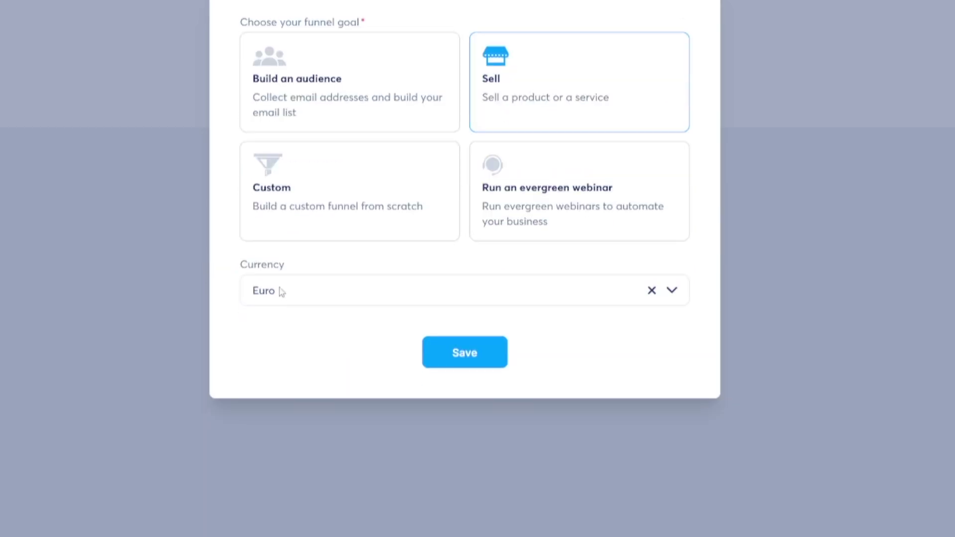
{"action": "left_click", "coordinate": [403, 299]}
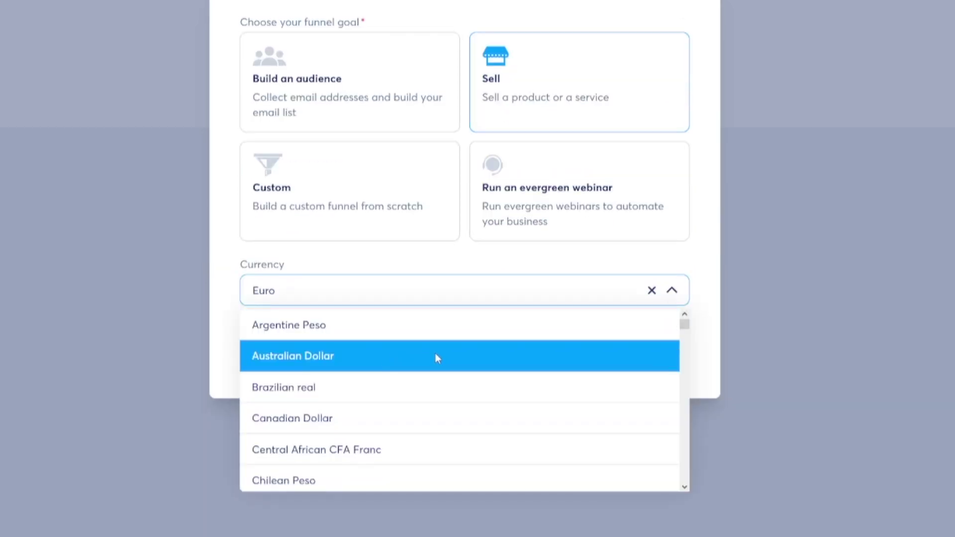
{"action": "scroll", "coordinate": [436, 353], "scroll_direction": "down", "scroll_amount": 2}
{"action": "scroll", "coordinate": [493, 381], "scroll_direction": "down", "scroll_amount": 2}
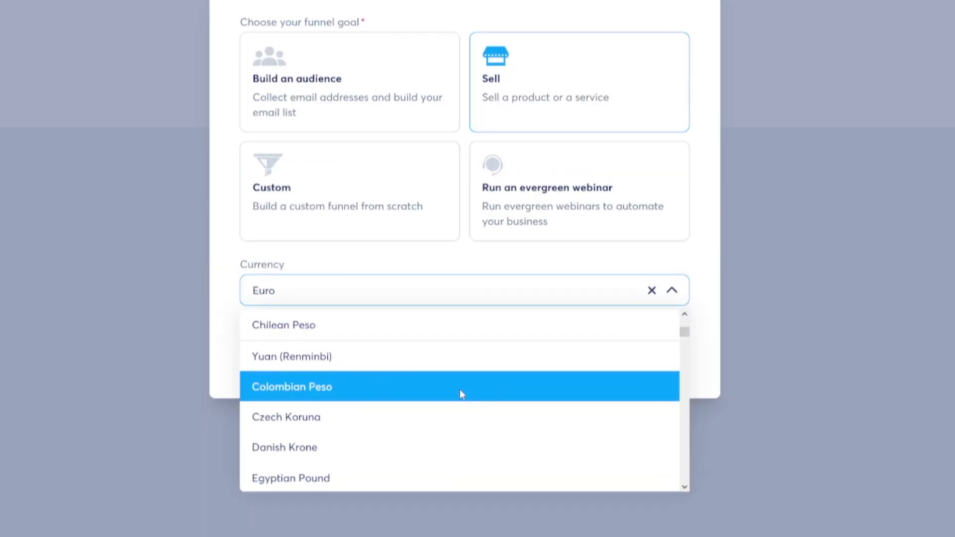
{"action": "scroll", "coordinate": [459, 389], "scroll_direction": "down", "scroll_amount": 2}
{"action": "scroll", "coordinate": [479, 389], "scroll_direction": "down", "scroll_amount": 1}
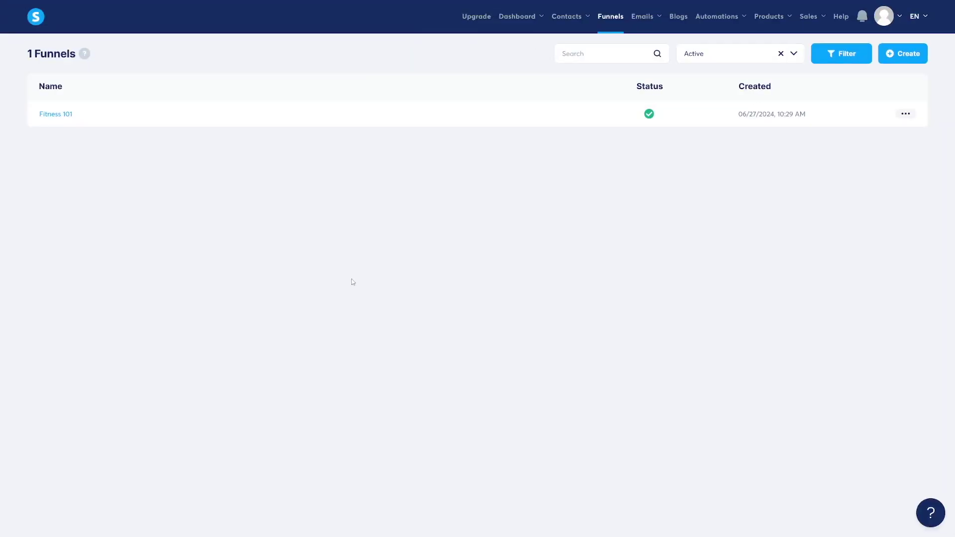
Step: In Fitness 101, preview the 'Thanks for purchasing' template for the Thank You Page step
{"action": "left_click", "coordinate": [62, 114]}
{"action": "mouse_move", "coordinate": [319, 192]}
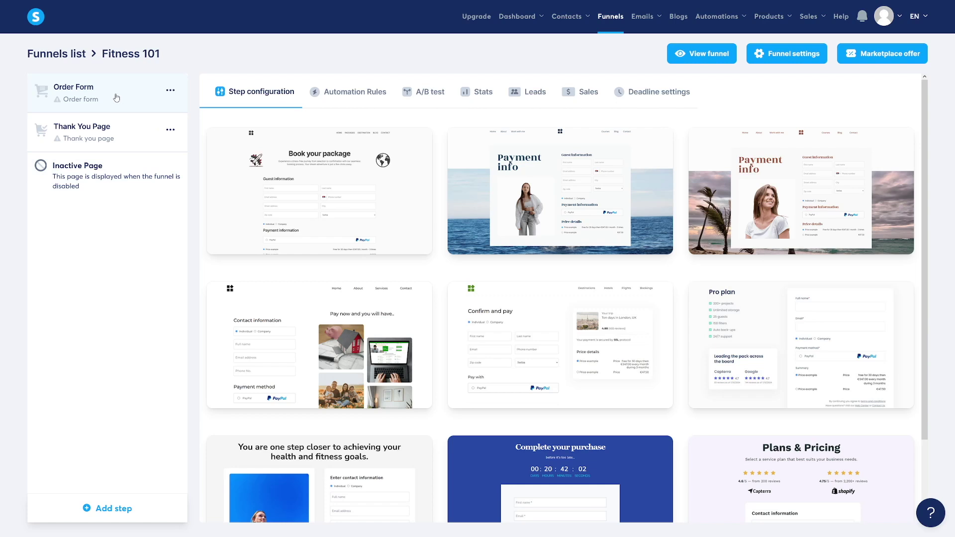
{"action": "left_click", "coordinate": [127, 134]}
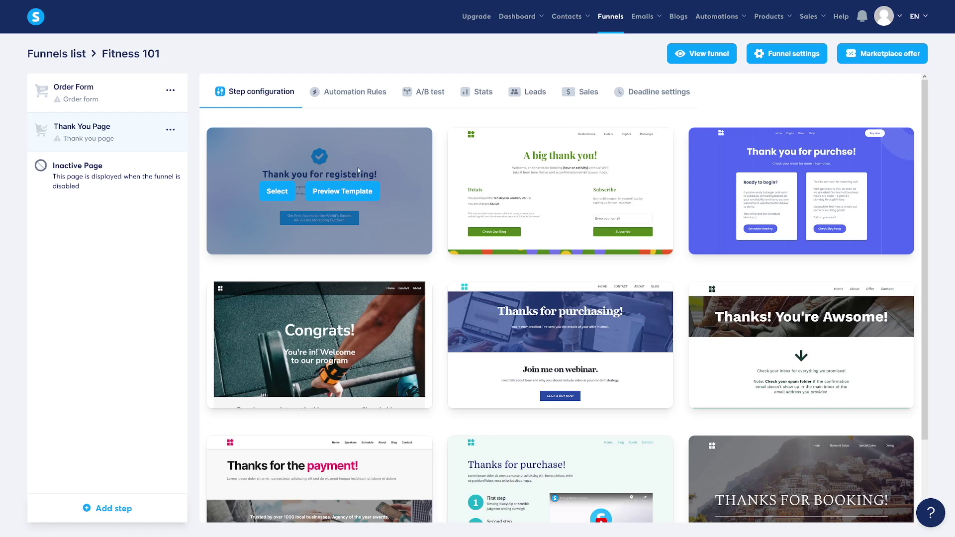
{"action": "mouse_move", "coordinate": [801, 192]}
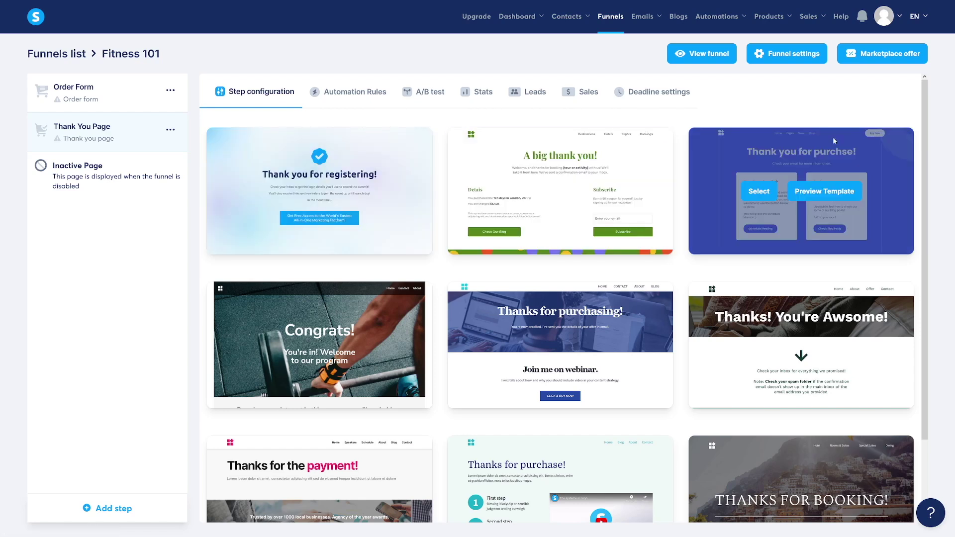
{"action": "scroll", "coordinate": [559, 358], "scroll_direction": "down", "scroll_amount": 3}
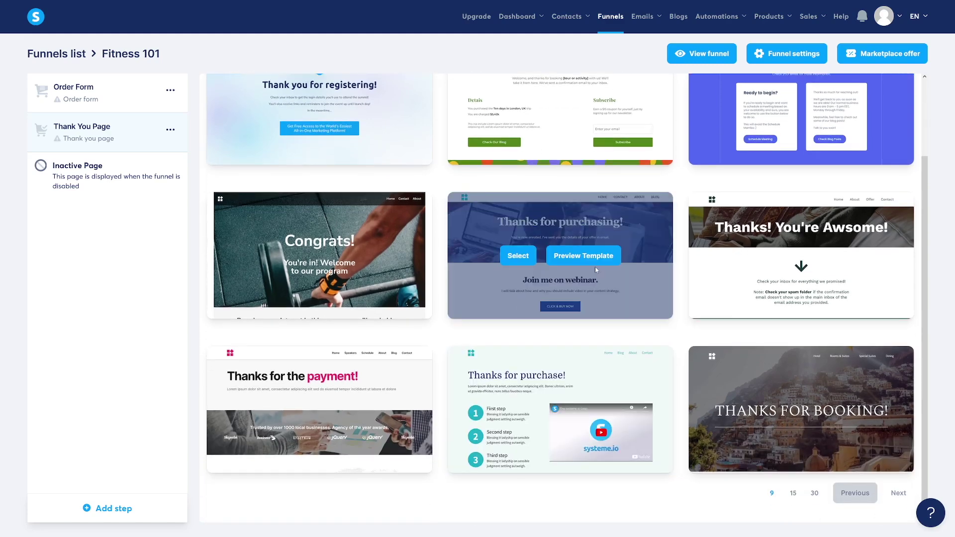
{"action": "scroll", "coordinate": [596, 303], "scroll_direction": "up", "scroll_amount": 2}
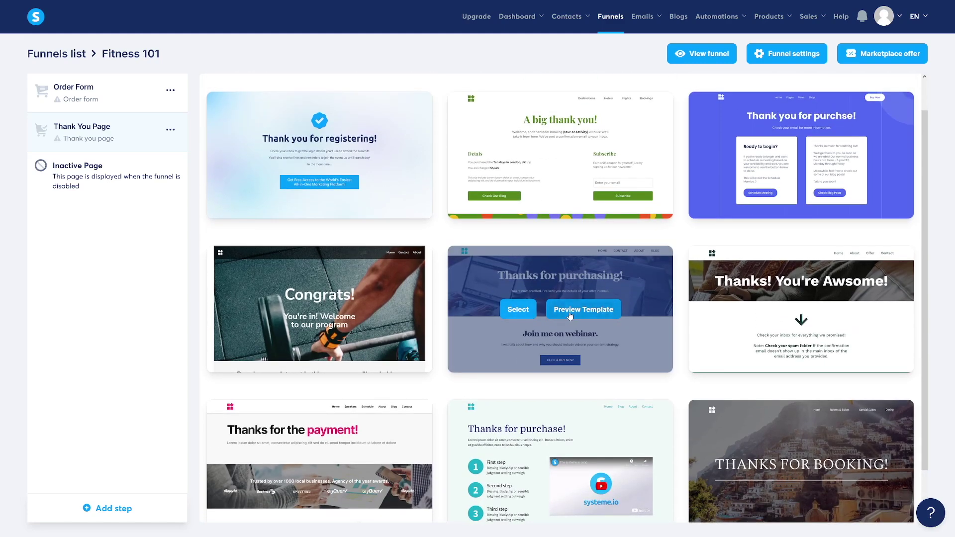
{"action": "left_click", "coordinate": [596, 314]}
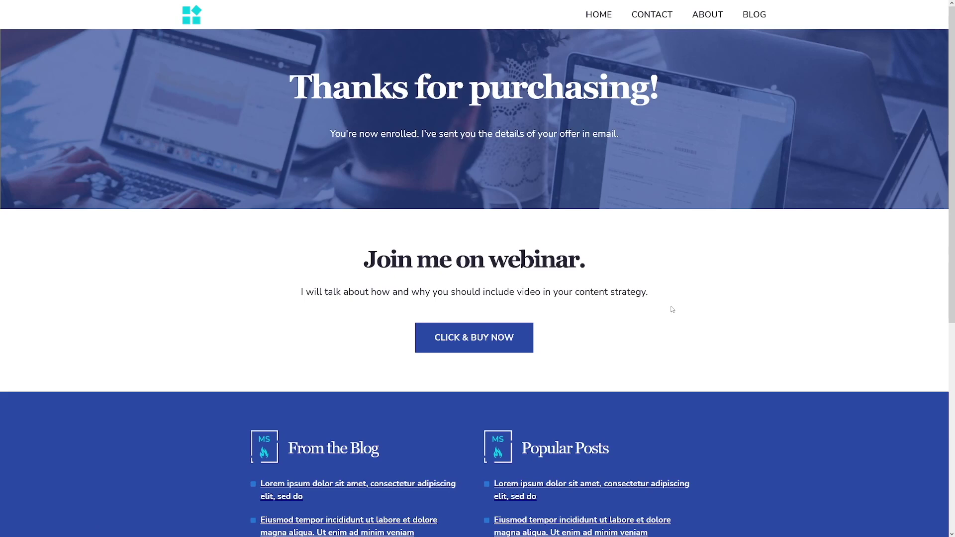
{"action": "key", "text": "Escape"}
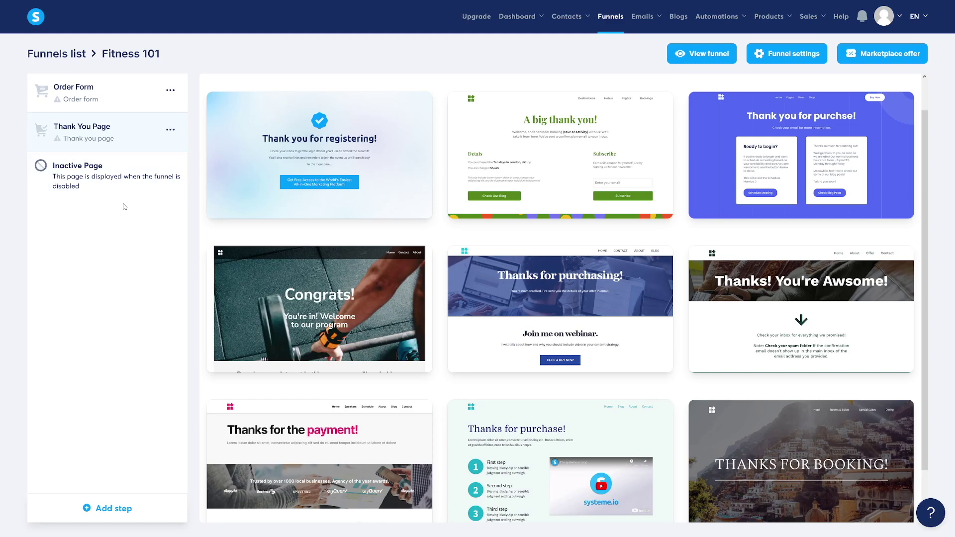
{"action": "left_click", "coordinate": [117, 95]}
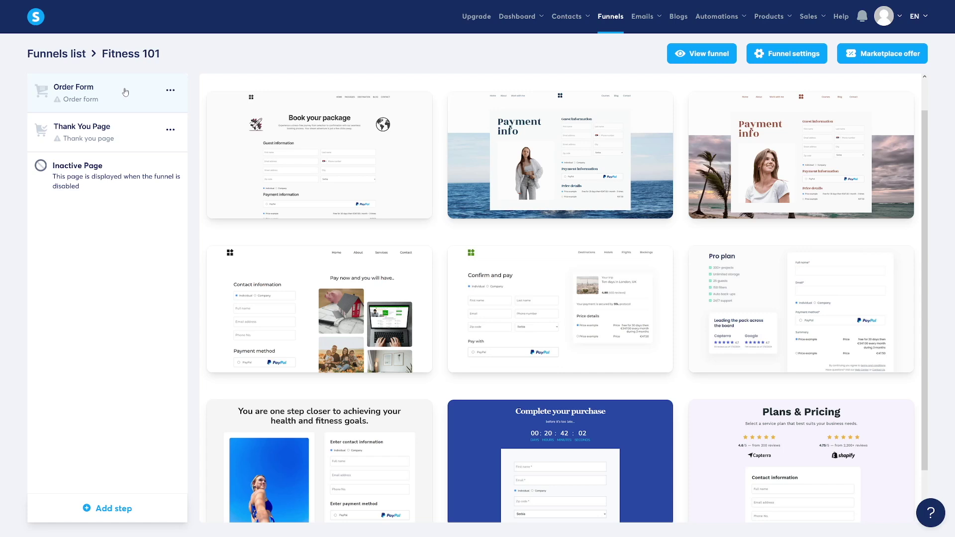
{"action": "mouse_move", "coordinate": [560, 309]}
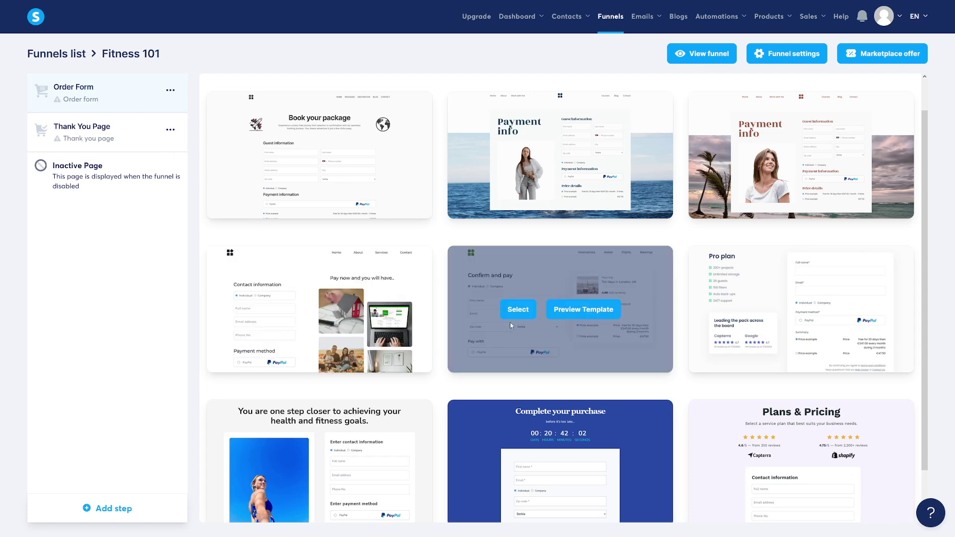
{"action": "left_click", "coordinate": [580, 311]}
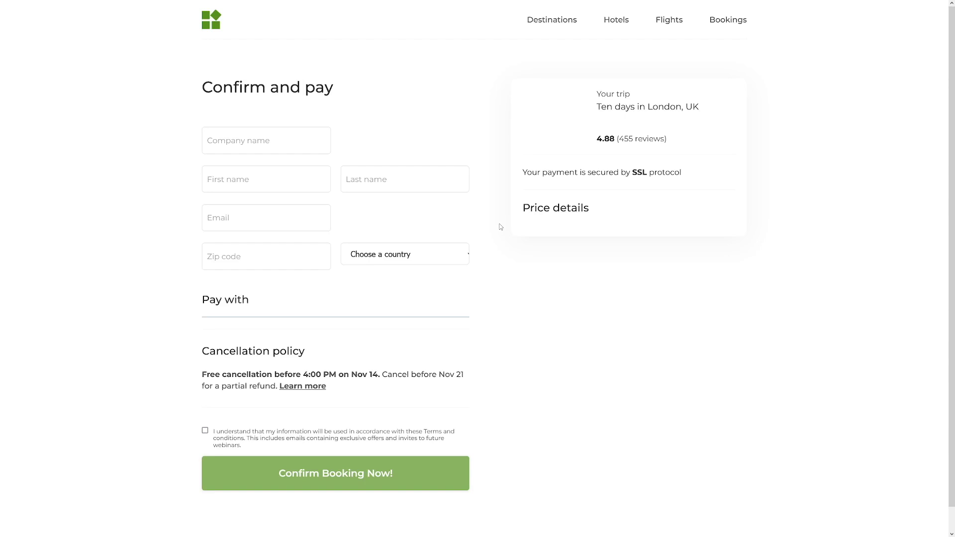
{"action": "key", "text": "Escape"}
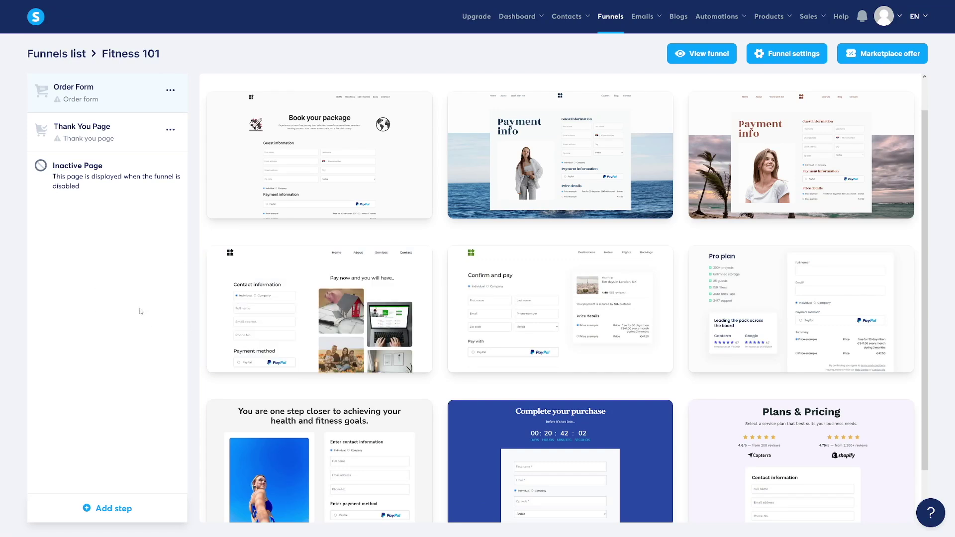
Step: Create a funnel step named 'Landing page' with type Sales page
{"action": "left_click", "coordinate": [114, 508]}
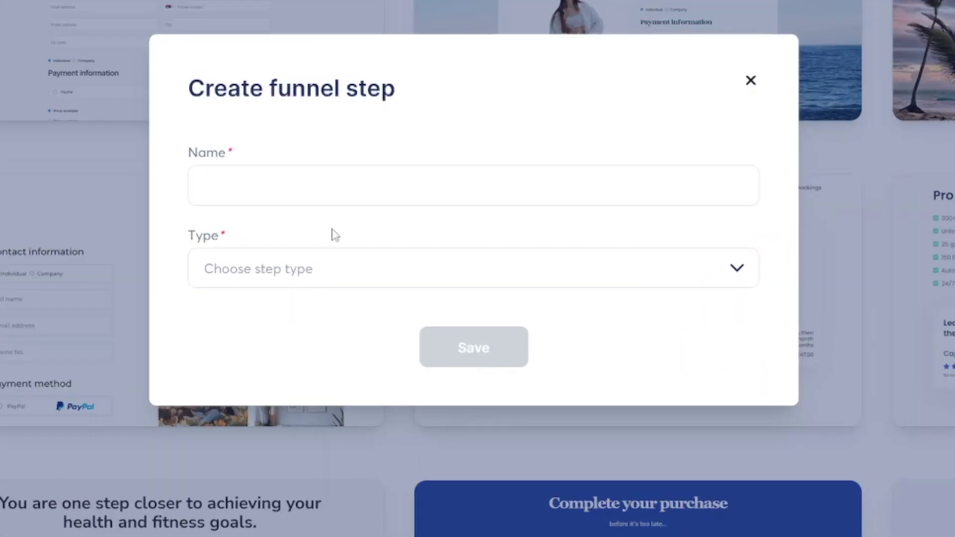
{"action": "left_click", "coordinate": [352, 189]}
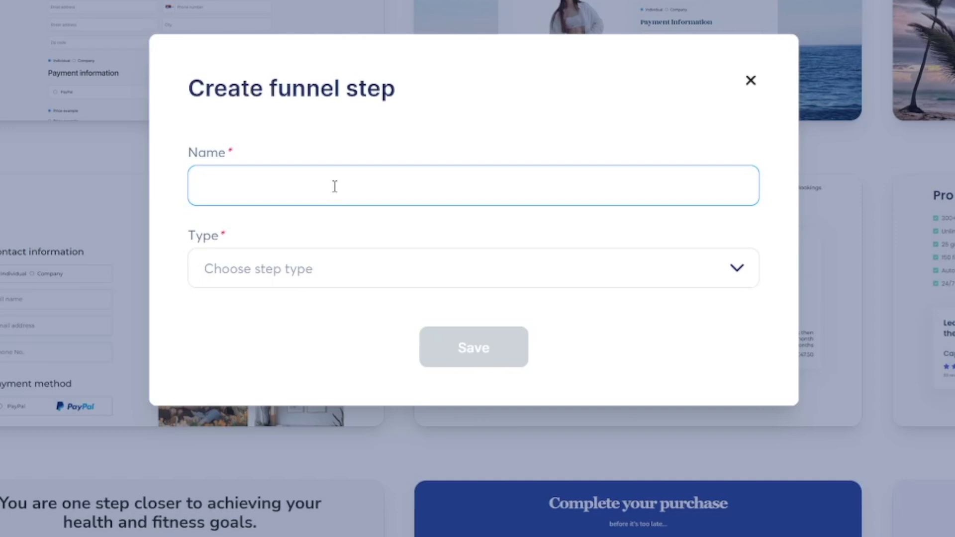
{"action": "type", "text": "Landing page"}
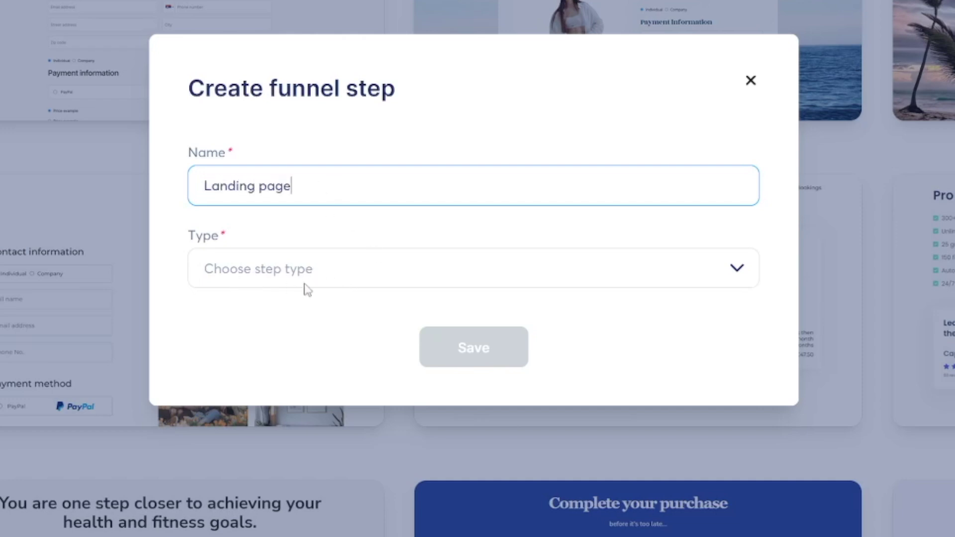
{"action": "left_click", "coordinate": [487, 281]}
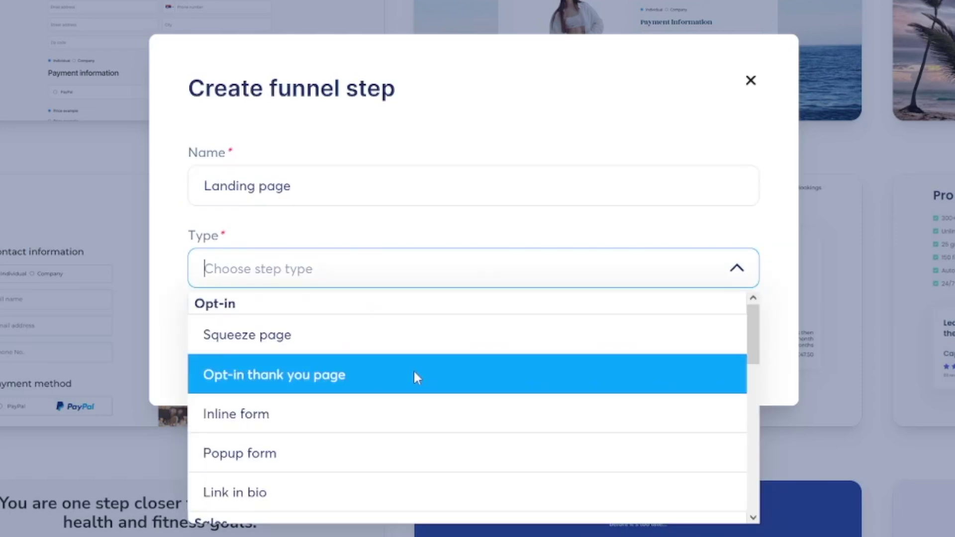
{"action": "scroll", "coordinate": [414, 369], "scroll_direction": "down", "scroll_amount": 3}
{"action": "scroll", "coordinate": [448, 366], "scroll_direction": "down", "scroll_amount": 2}
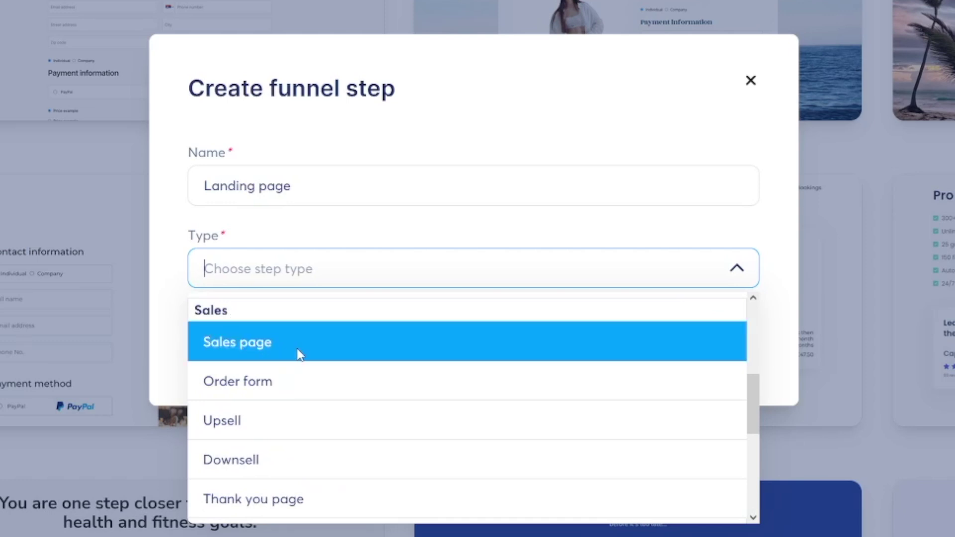
{"action": "left_click", "coordinate": [281, 345]}
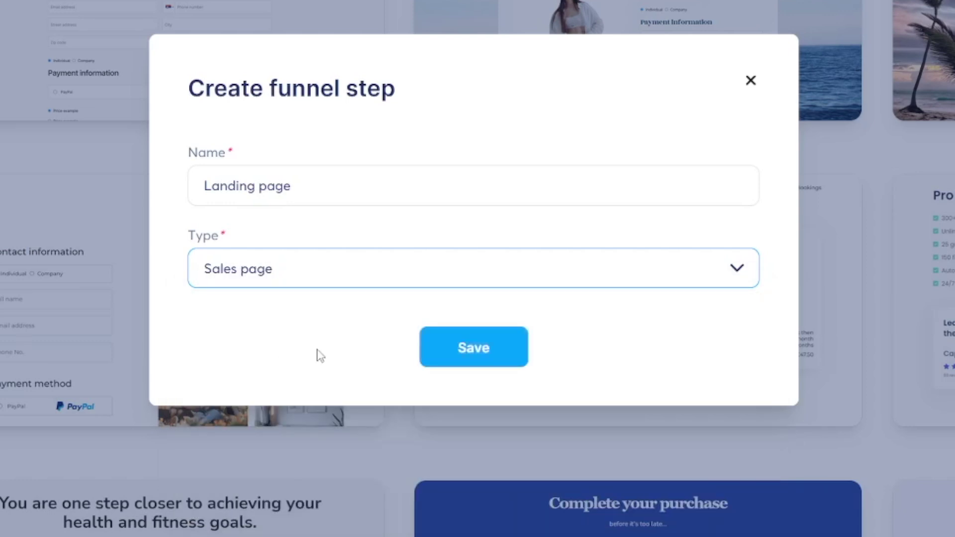
{"action": "left_click", "coordinate": [515, 354]}
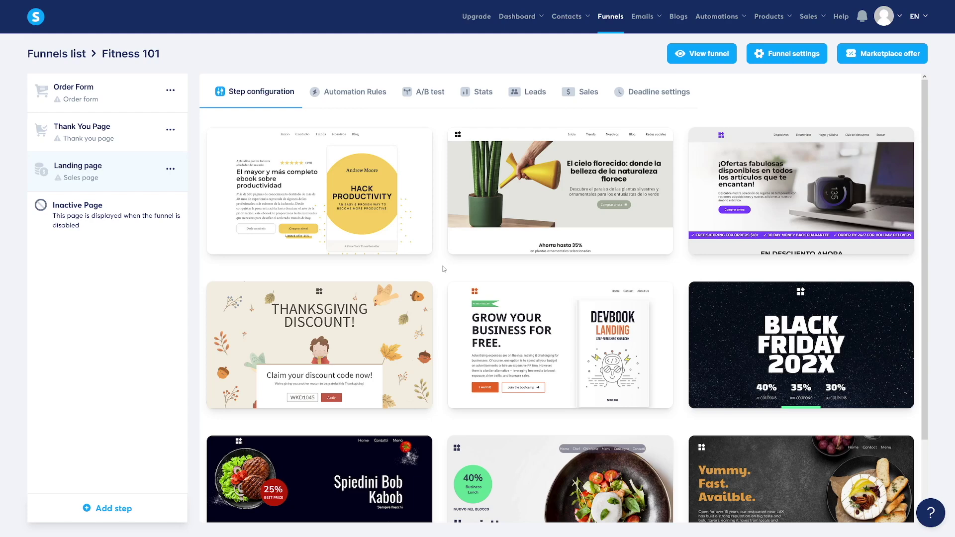
{"action": "scroll", "coordinate": [442, 267], "scroll_direction": "down", "scroll_amount": 3}
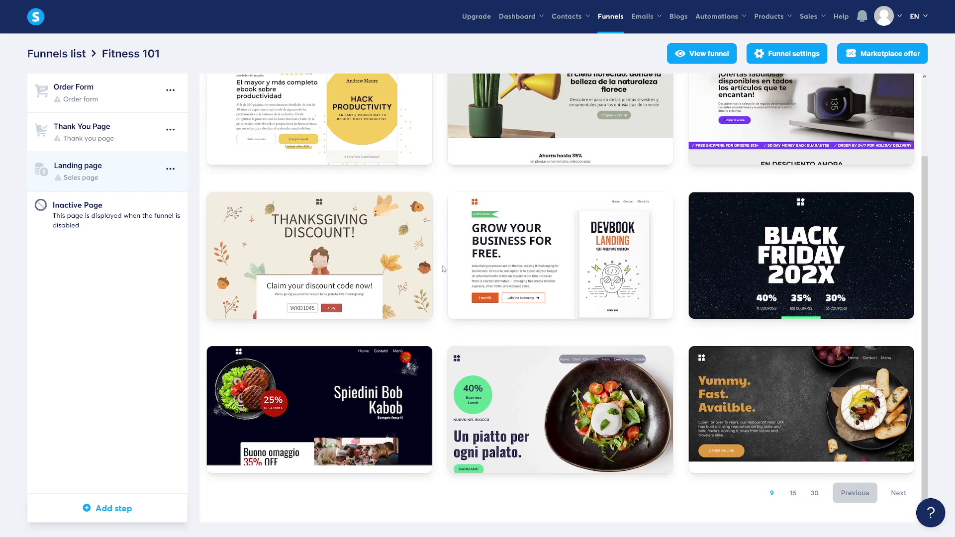
{"action": "scroll", "coordinate": [443, 266], "scroll_direction": "up", "scroll_amount": 3}
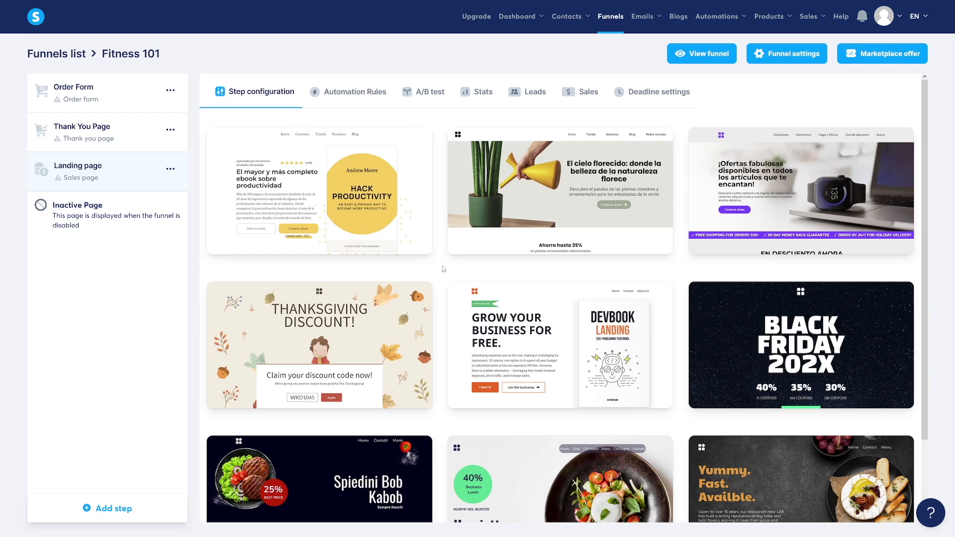
{"action": "scroll", "coordinate": [443, 266], "scroll_direction": "down", "scroll_amount": 3}
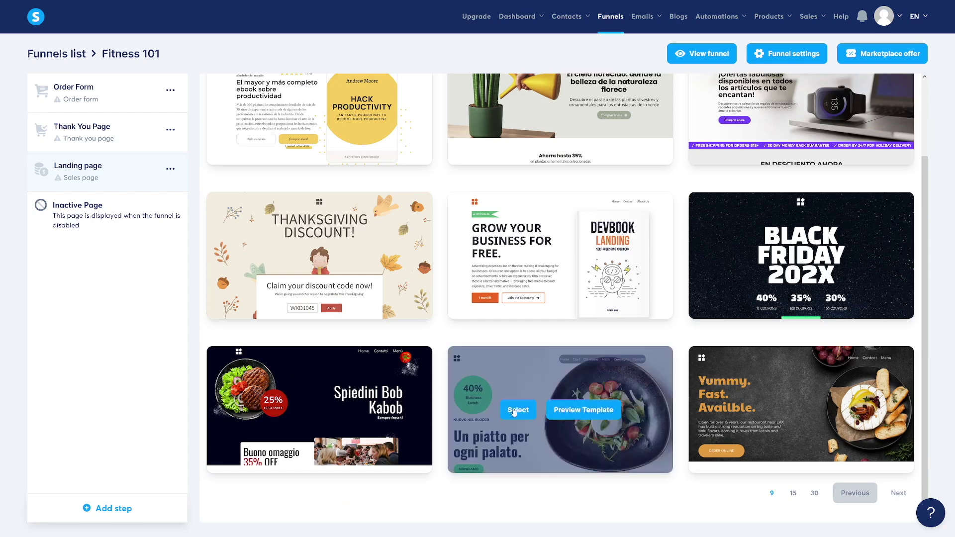
{"action": "mouse_move", "coordinate": [581, 384]}
{"action": "scroll", "coordinate": [634, 407], "scroll_direction": "up", "scroll_amount": 3}
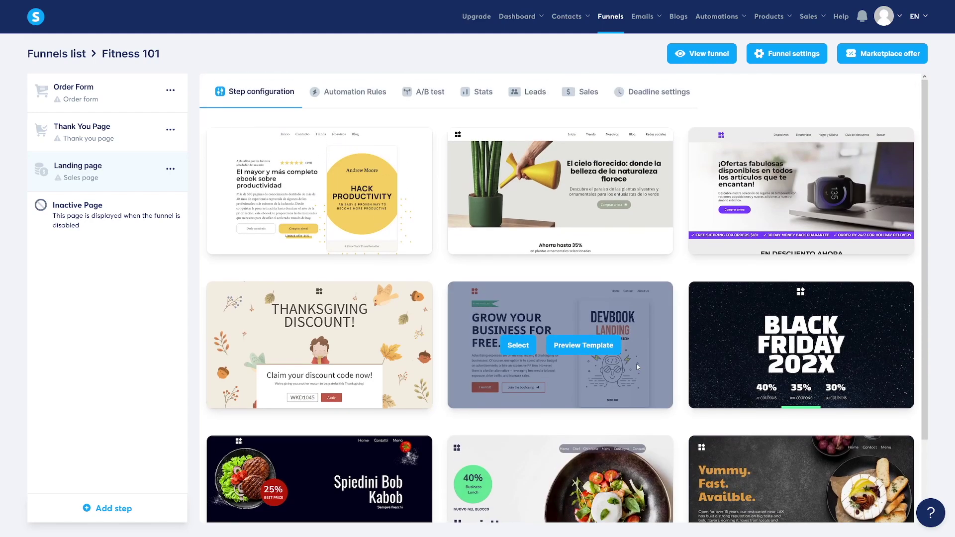
{"action": "scroll", "coordinate": [676, 327], "scroll_direction": "down", "scroll_amount": 3}
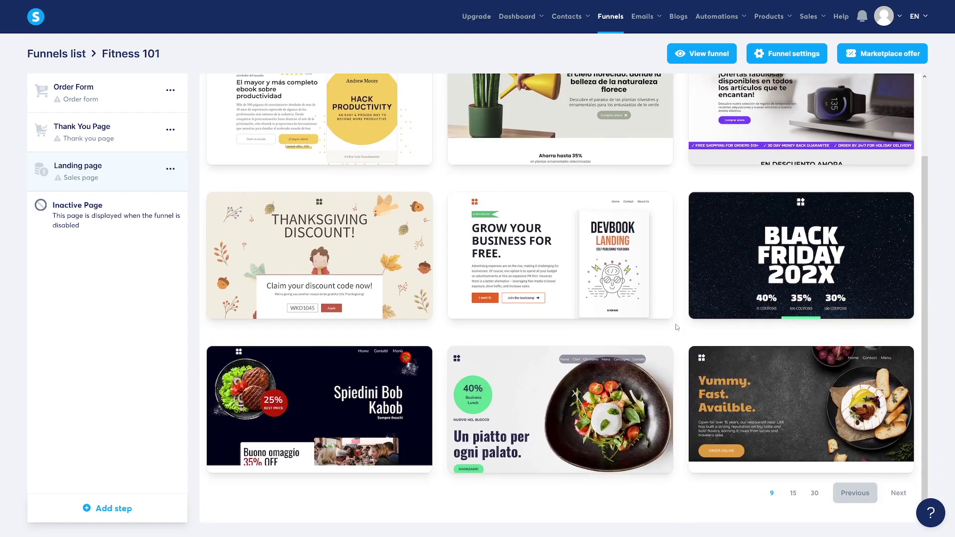
Step: Show more templates per page, preview the 'A plate for every palate' template, and select it
{"action": "left_click", "coordinate": [794, 493]}
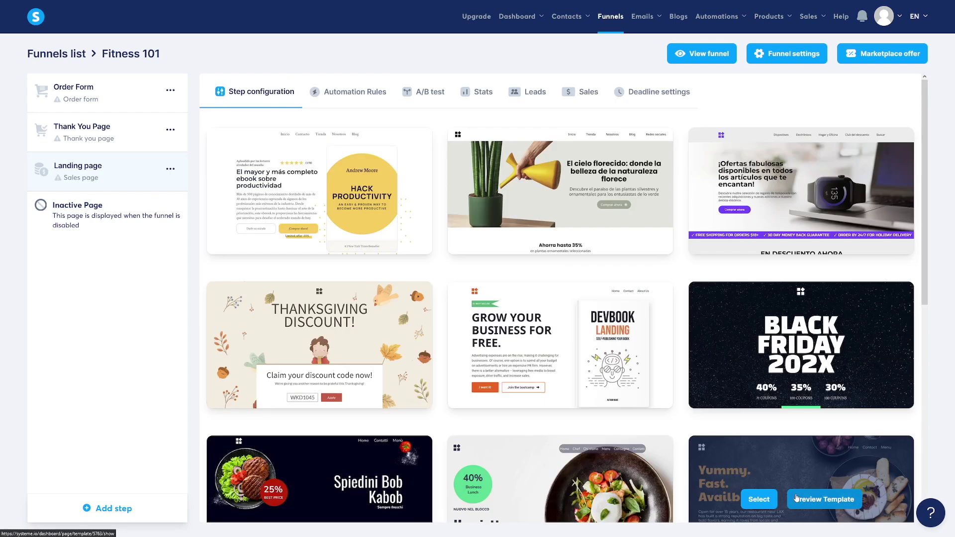
{"action": "scroll", "coordinate": [675, 246], "scroll_direction": "down", "scroll_amount": 5}
{"action": "scroll", "coordinate": [679, 247], "scroll_direction": "down", "scroll_amount": 3}
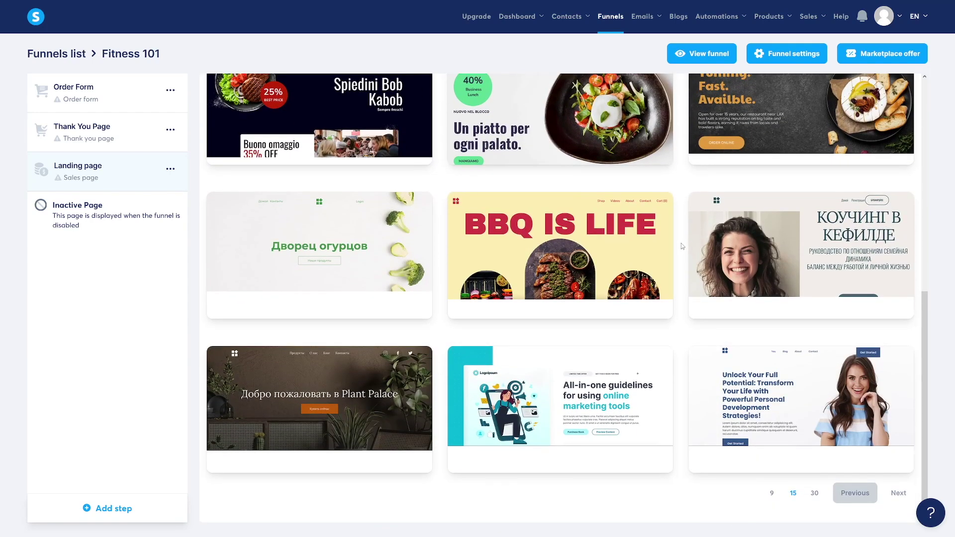
{"action": "left_click", "coordinate": [815, 493]}
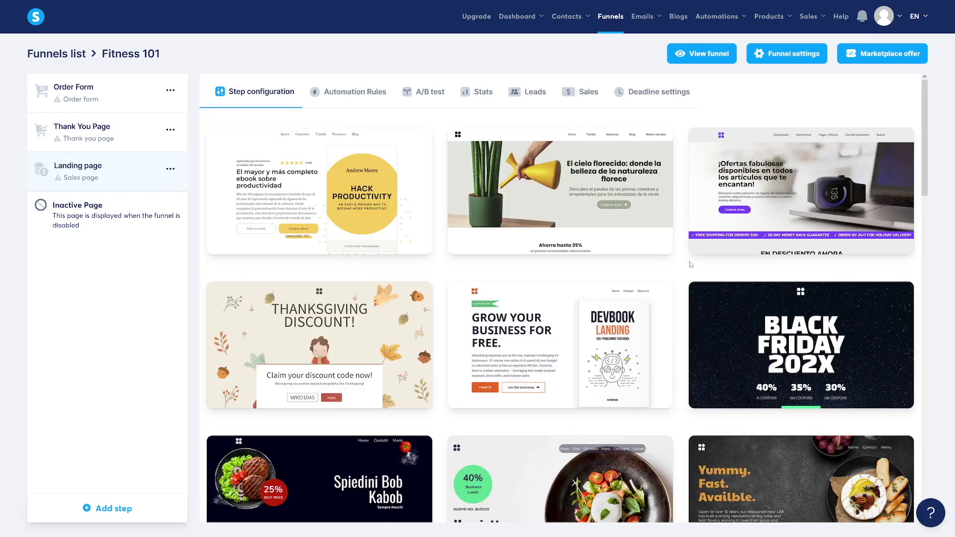
{"action": "scroll", "coordinate": [691, 261], "scroll_direction": "down", "scroll_amount": 5}
{"action": "scroll", "coordinate": [690, 261], "scroll_direction": "down", "scroll_amount": 5}
{"action": "scroll", "coordinate": [691, 262], "scroll_direction": "down", "scroll_amount": 3}
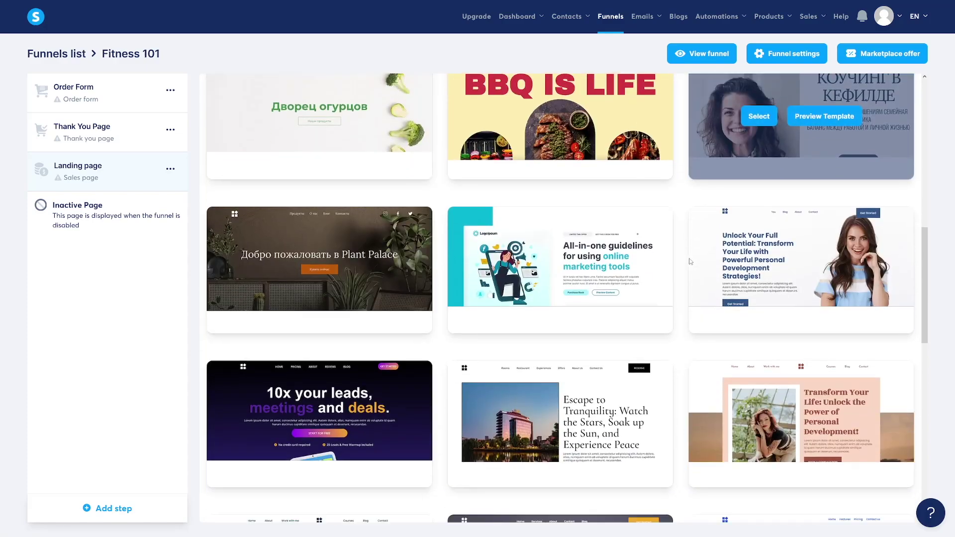
{"action": "scroll", "coordinate": [690, 261], "scroll_direction": "down", "scroll_amount": 2}
{"action": "scroll", "coordinate": [690, 262], "scroll_direction": "down", "scroll_amount": 4}
{"action": "scroll", "coordinate": [690, 261], "scroll_direction": "down", "scroll_amount": 2}
{"action": "scroll", "coordinate": [691, 261], "scroll_direction": "down", "scroll_amount": 1}
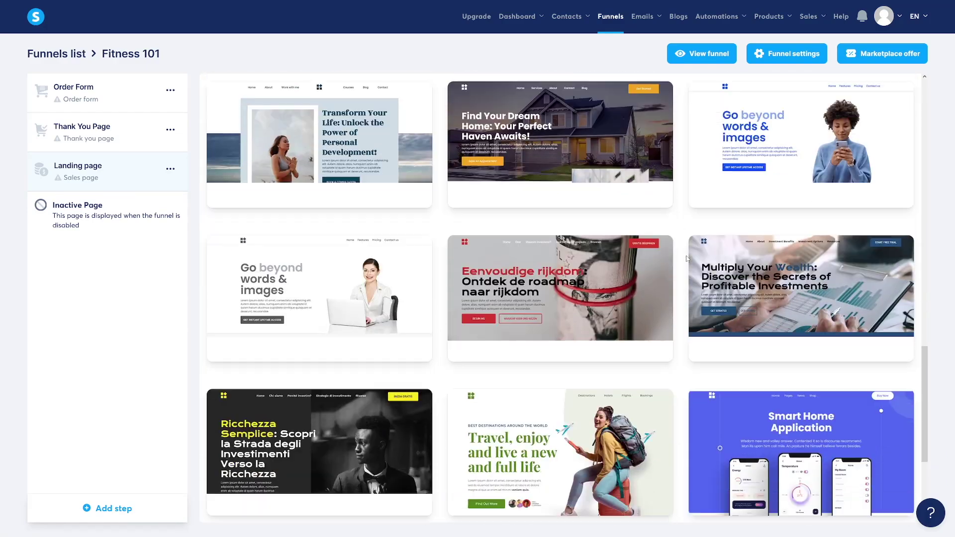
{"action": "scroll", "coordinate": [687, 258], "scroll_direction": "down", "scroll_amount": 2}
{"action": "scroll", "coordinate": [688, 259], "scroll_direction": "down", "scroll_amount": 1}
{"action": "scroll", "coordinate": [687, 258], "scroll_direction": "up", "scroll_amount": 5}
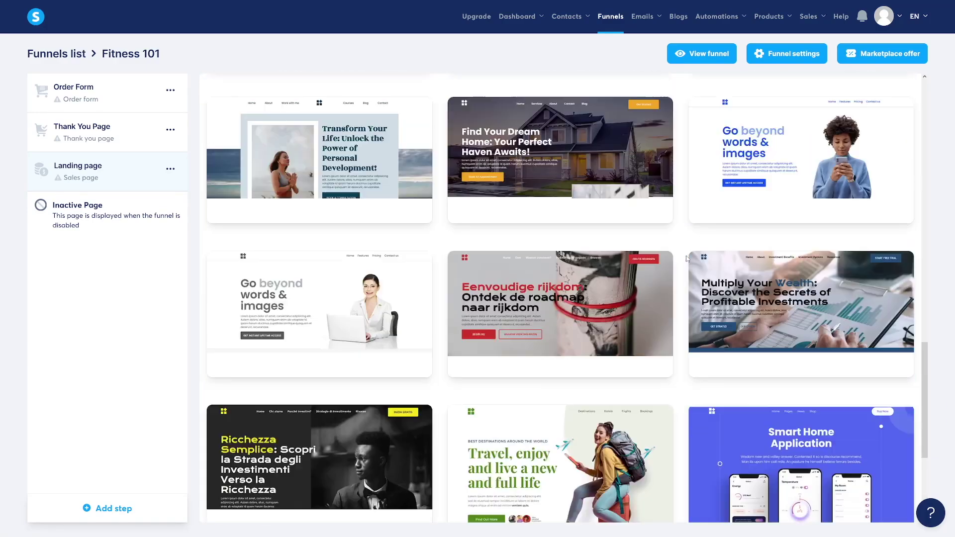
{"action": "scroll", "coordinate": [687, 258], "scroll_direction": "up", "scroll_amount": 5}
{"action": "scroll", "coordinate": [687, 258], "scroll_direction": "up", "scroll_amount": 6}
{"action": "scroll", "coordinate": [688, 258], "scroll_direction": "up", "scroll_amount": 3}
{"action": "scroll", "coordinate": [687, 258], "scroll_direction": "up", "scroll_amount": 3}
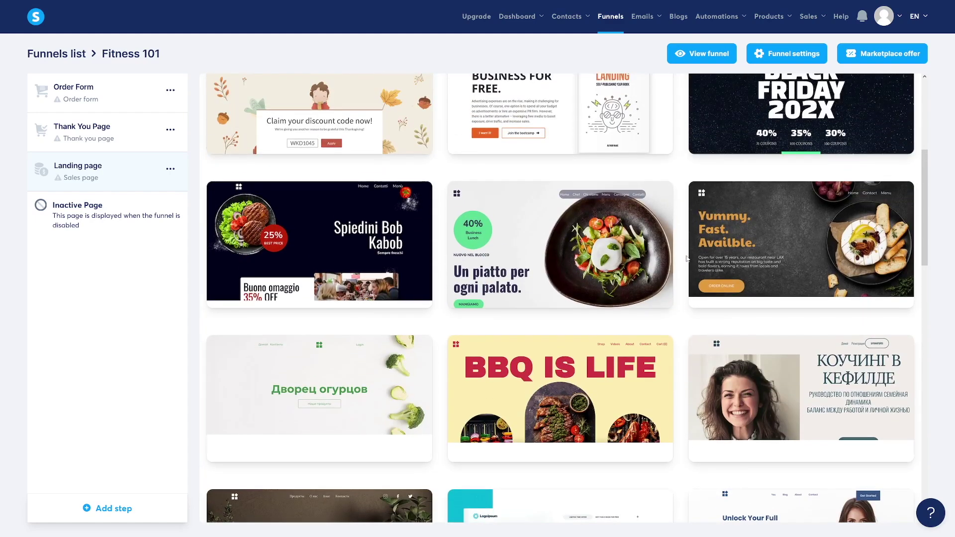
{"action": "scroll", "coordinate": [687, 259], "scroll_direction": "up", "scroll_amount": 2}
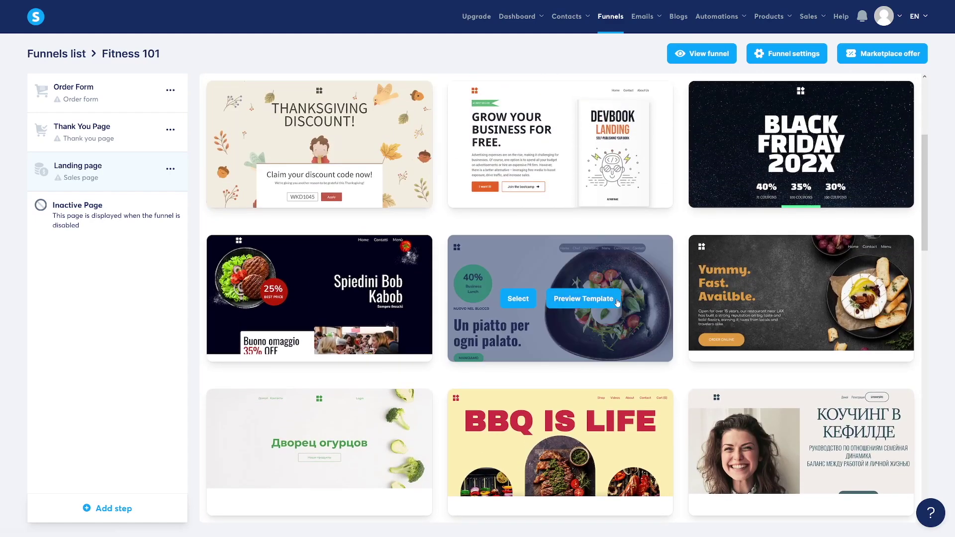
{"action": "left_click", "coordinate": [583, 299]}
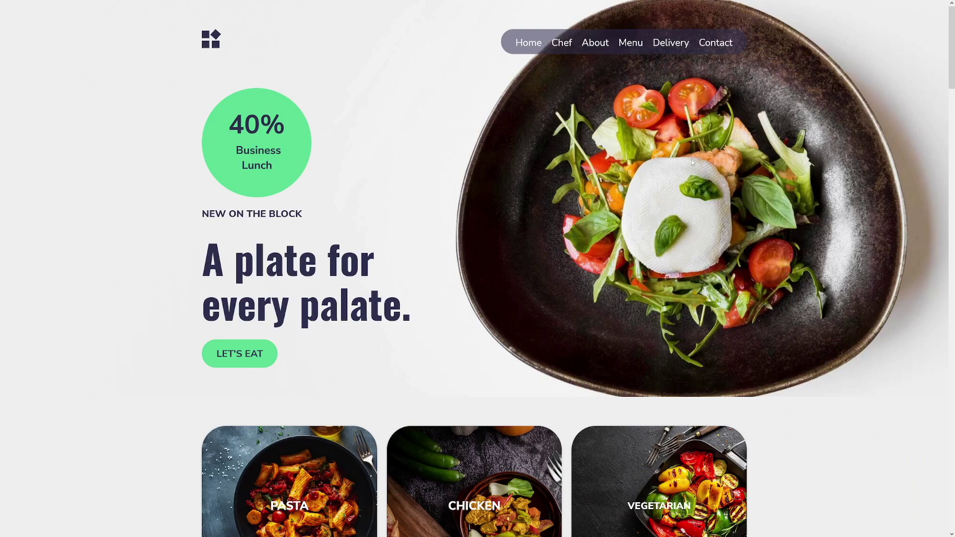
{"action": "key", "text": "Escape"}
{"action": "left_click", "coordinate": [518, 299]}
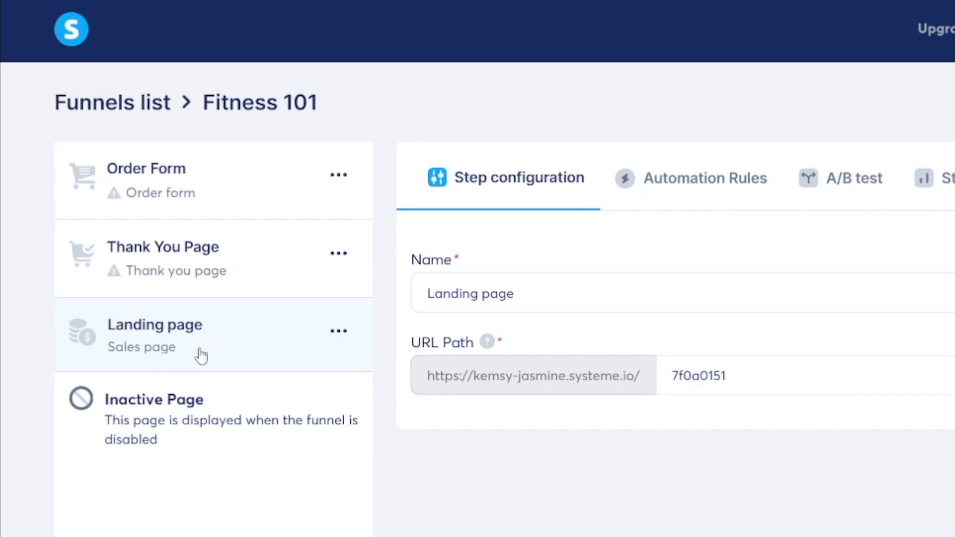
Step: Drag the Landing page step above Order Form into the first slot
{"action": "left_click_drag", "start_coordinate": [201, 355], "coordinate": [225, 191]}
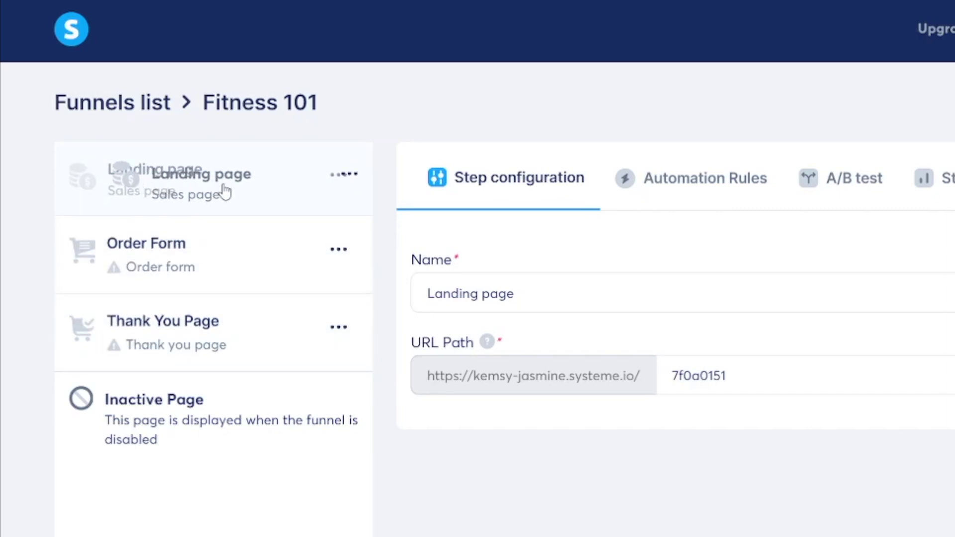
{"action": "left_click_drag", "start_coordinate": [225, 192], "coordinate": [225, 192]}
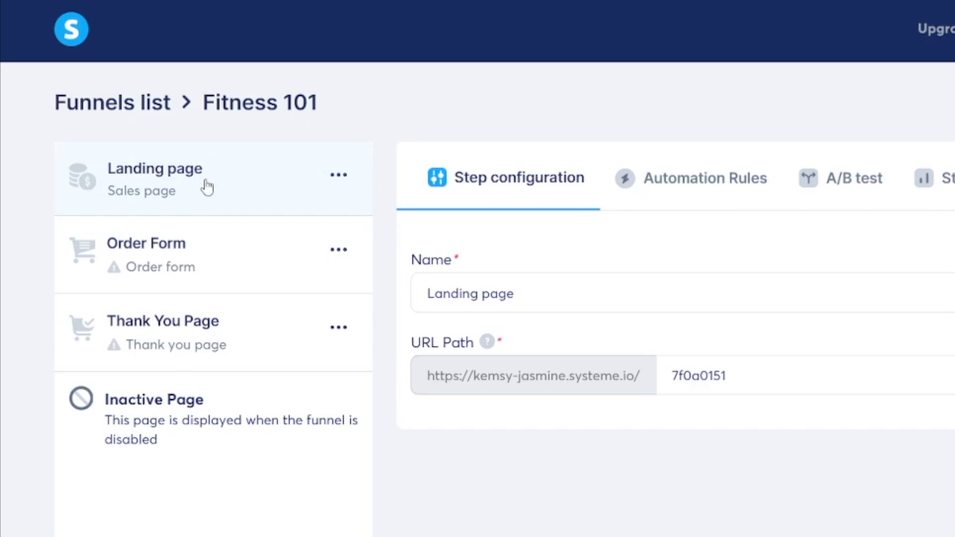
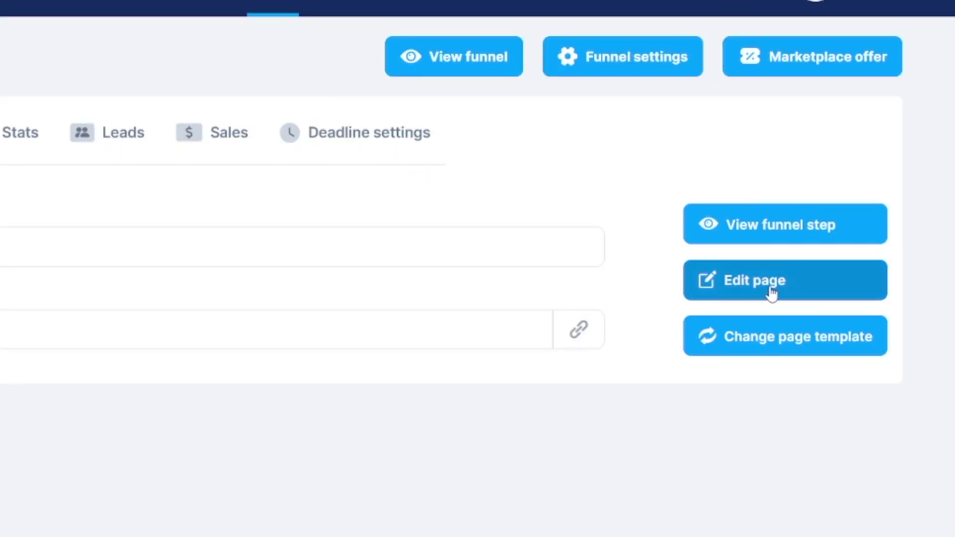
Step: Launch the page editor for the Fitness 101 funnel's Landing page step
{"action": "left_click", "coordinate": [814, 290]}
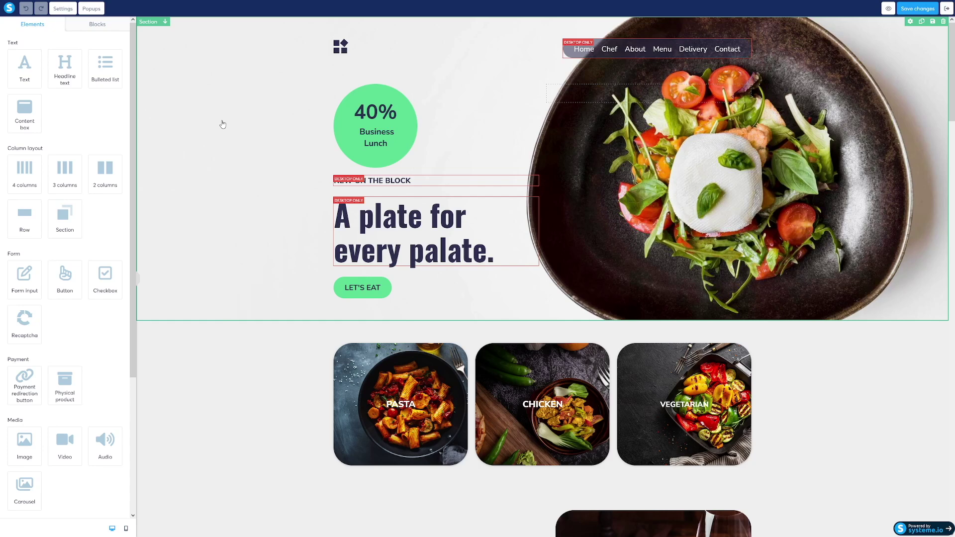
{"action": "left_click", "coordinate": [274, 162]}
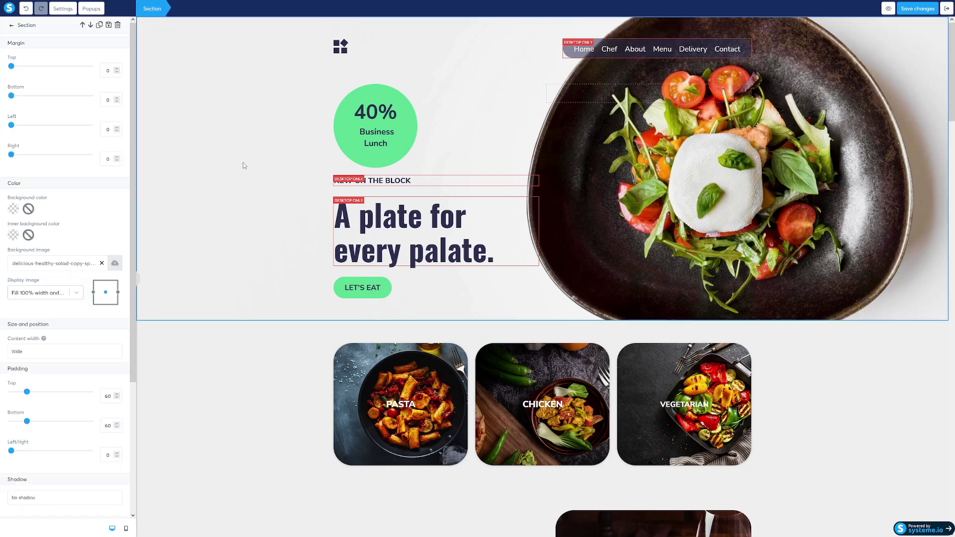
{"action": "left_click", "coordinate": [246, 166]}
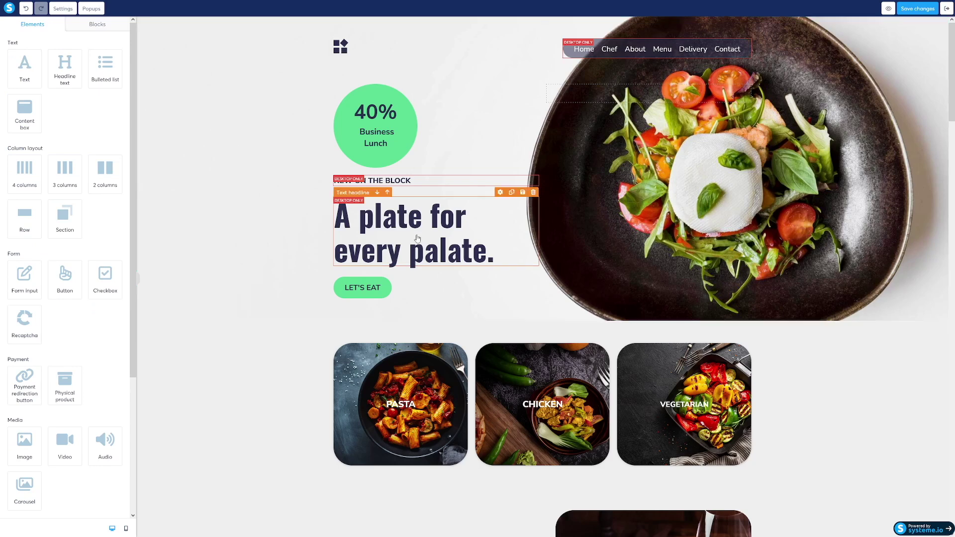
Step: Replace the hero headline 'A plate for every palate.' with 'Stay in shape!'
{"action": "mouse_move", "coordinate": [414, 233]}
{"action": "double_click", "coordinate": [497, 260]}
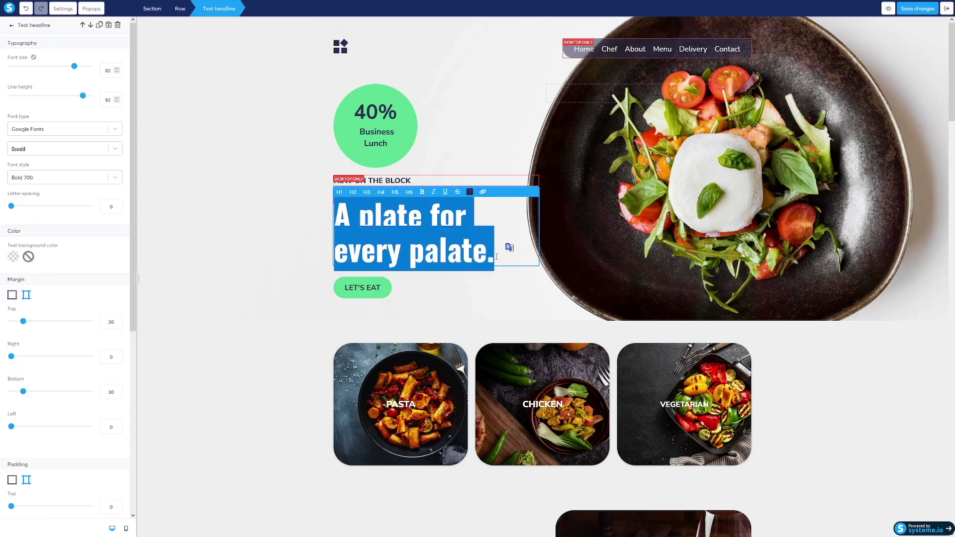
{"action": "type", "text": "Stay"}
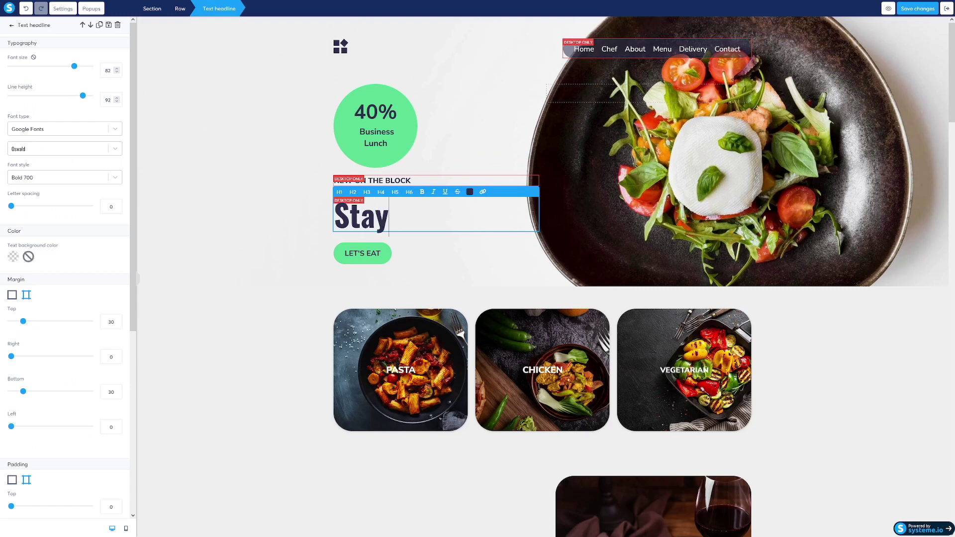
{"action": "type", "text": " in shape"}
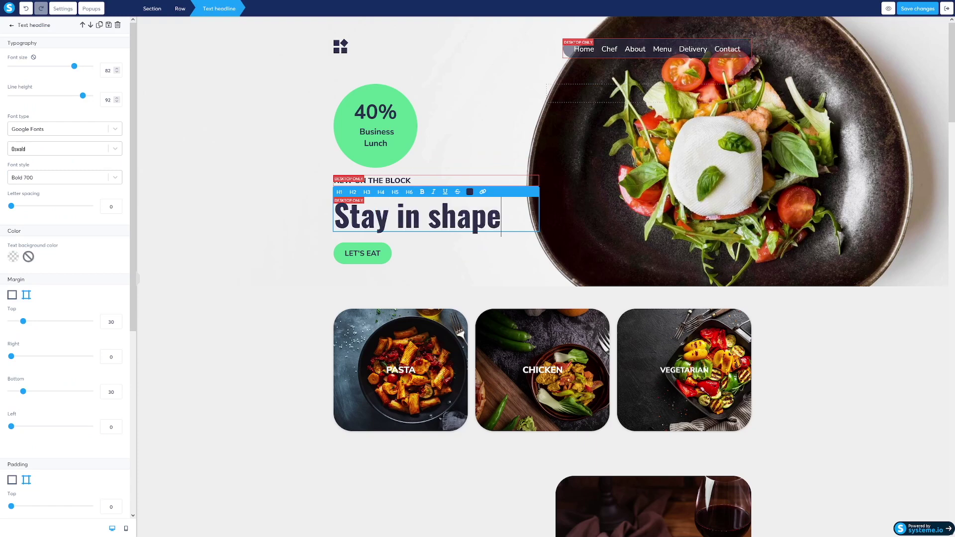
{"action": "type", "text": "!"}
{"action": "left_click", "coordinate": [933, 287]}
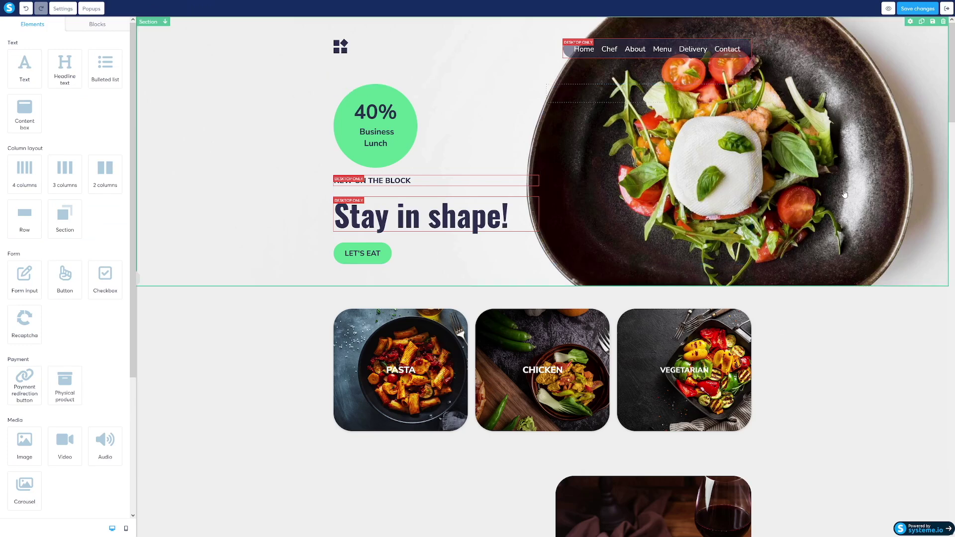
{"action": "left_click", "coordinate": [851, 171]}
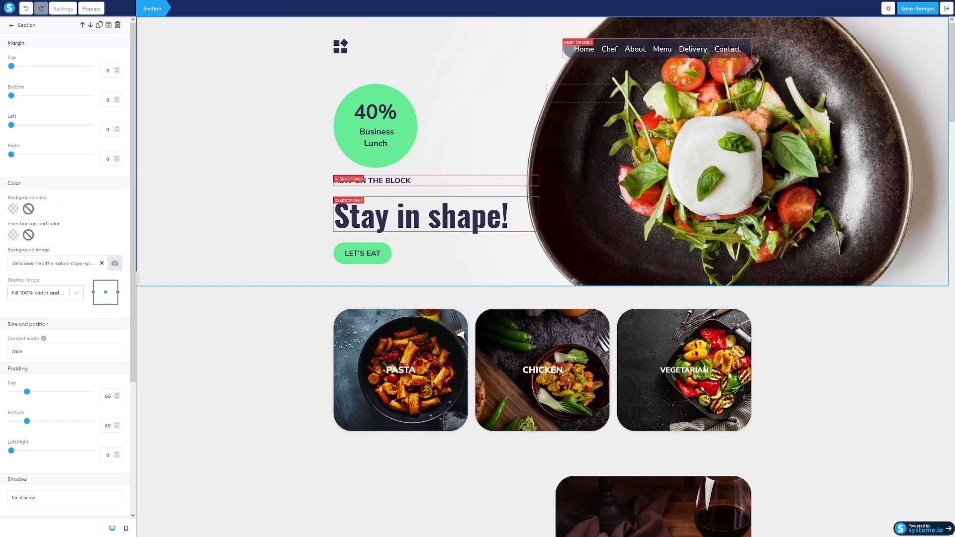
{"action": "key", "text": "Escape"}
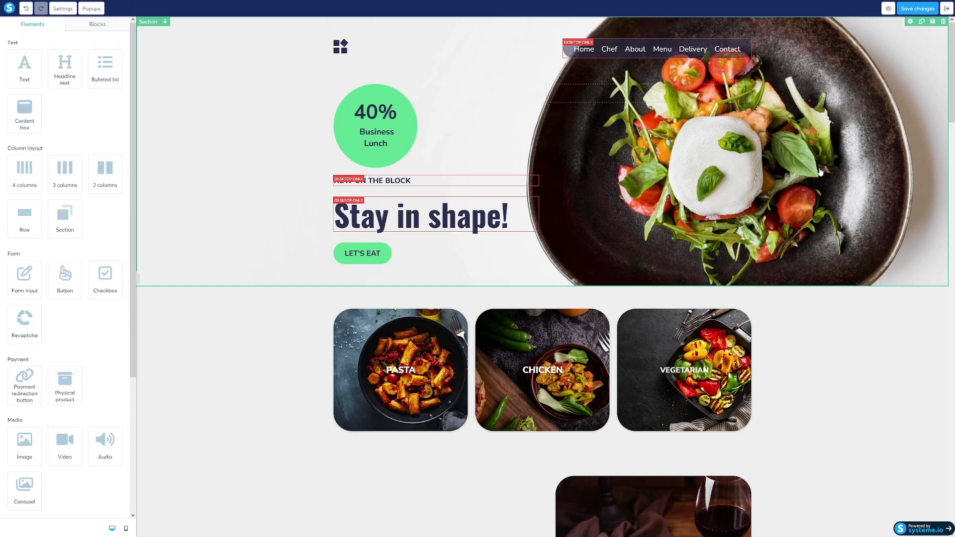
{"action": "left_click", "coordinate": [910, 23]}
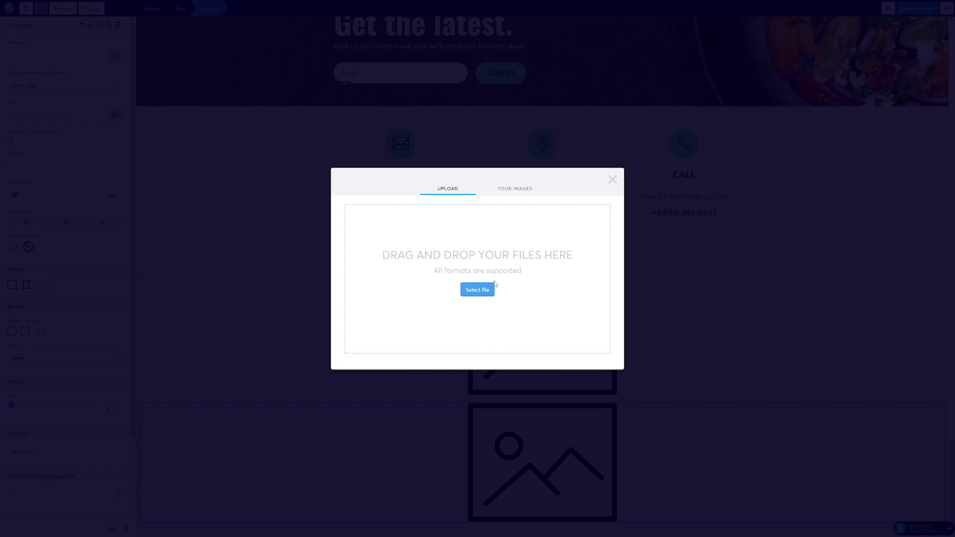
{"action": "key", "text": "Escape"}
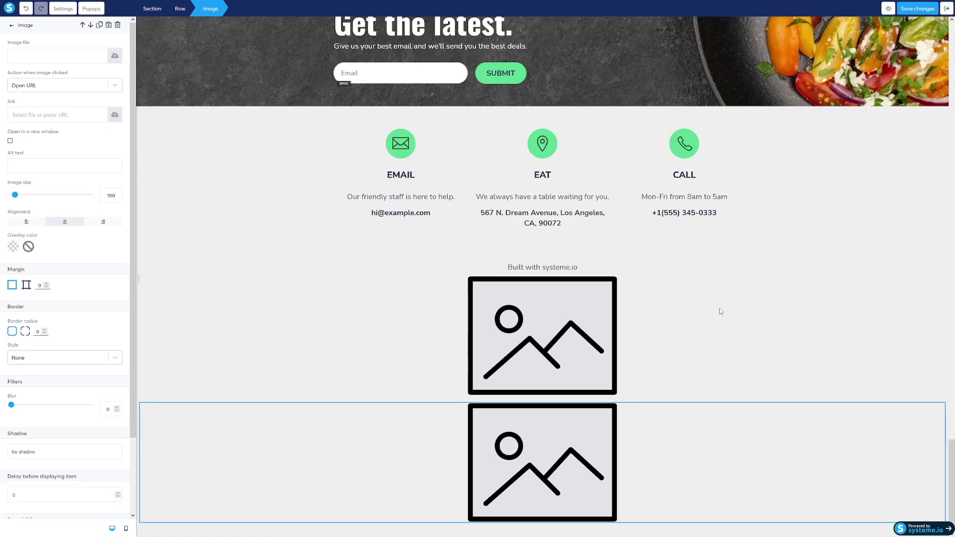
{"action": "left_click", "coordinate": [686, 278]}
{"action": "scroll", "coordinate": [686, 279], "scroll_direction": "up", "scroll_amount": 10}
{"action": "scroll", "coordinate": [685, 306], "scroll_direction": "down", "scroll_amount": 1}
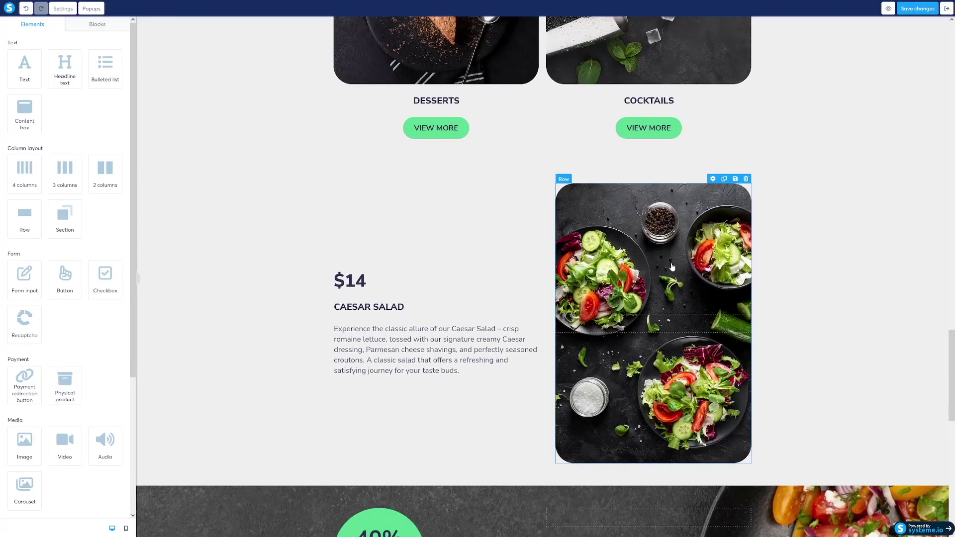
{"action": "scroll", "coordinate": [675, 233], "scroll_direction": "down", "scroll_amount": 1}
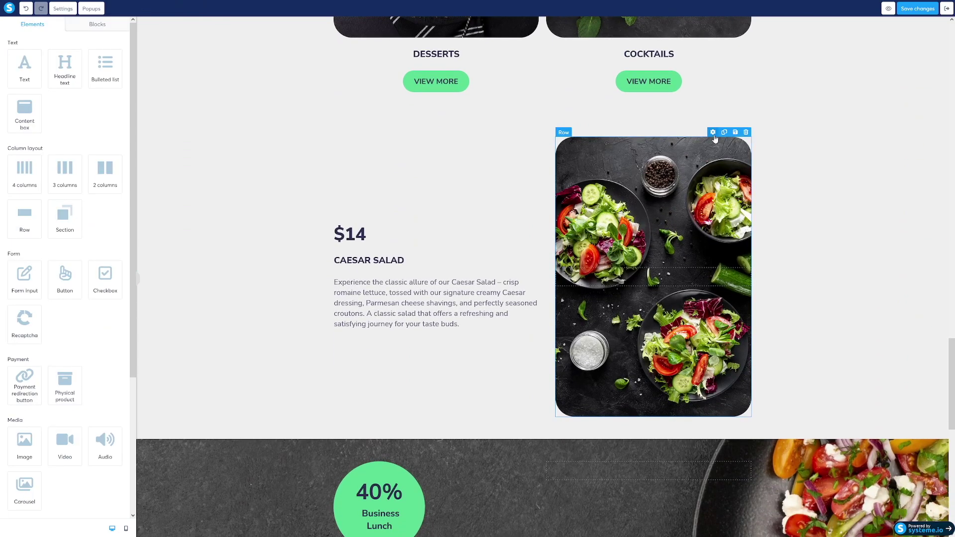
{"action": "left_click", "coordinate": [714, 133]}
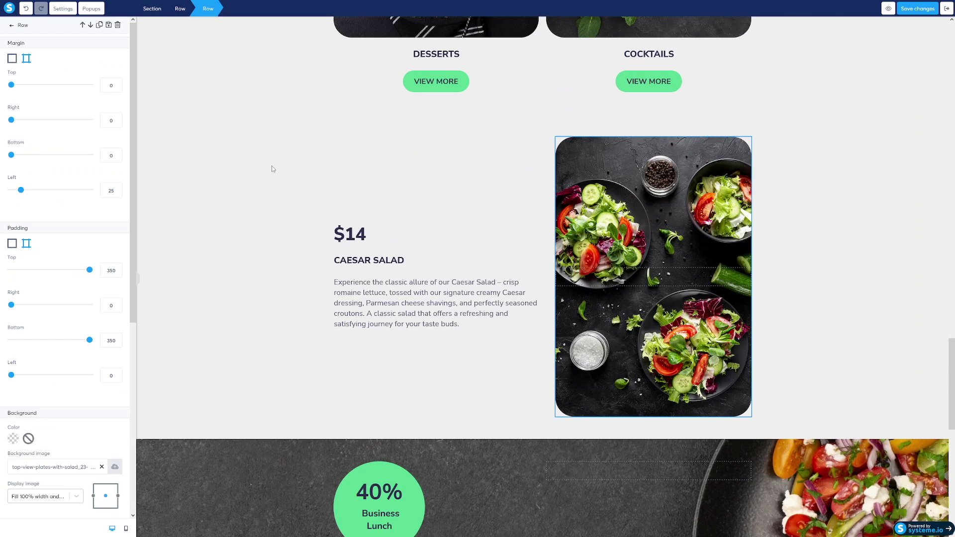
{"action": "key", "text": "Escape"}
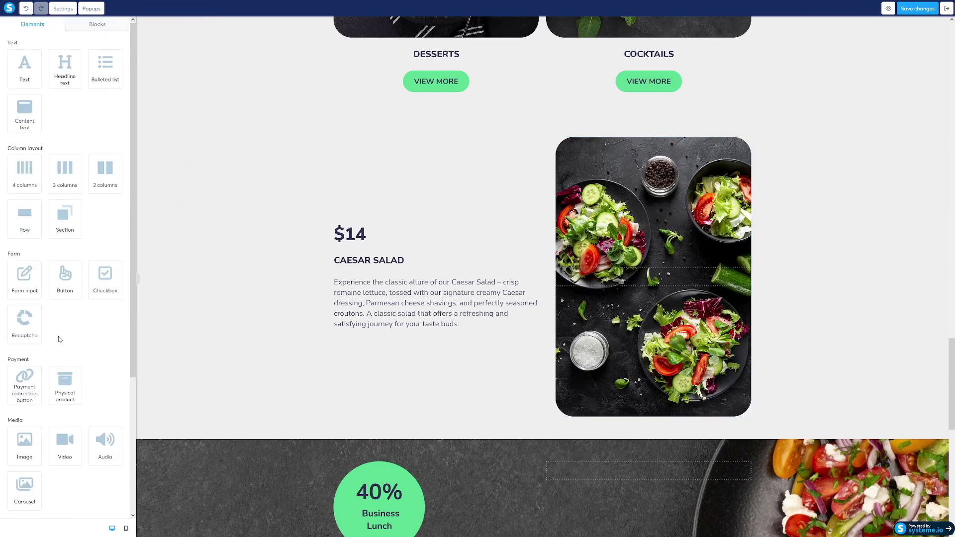
{"action": "scroll", "coordinate": [59, 339], "scroll_direction": "down", "scroll_amount": 2}
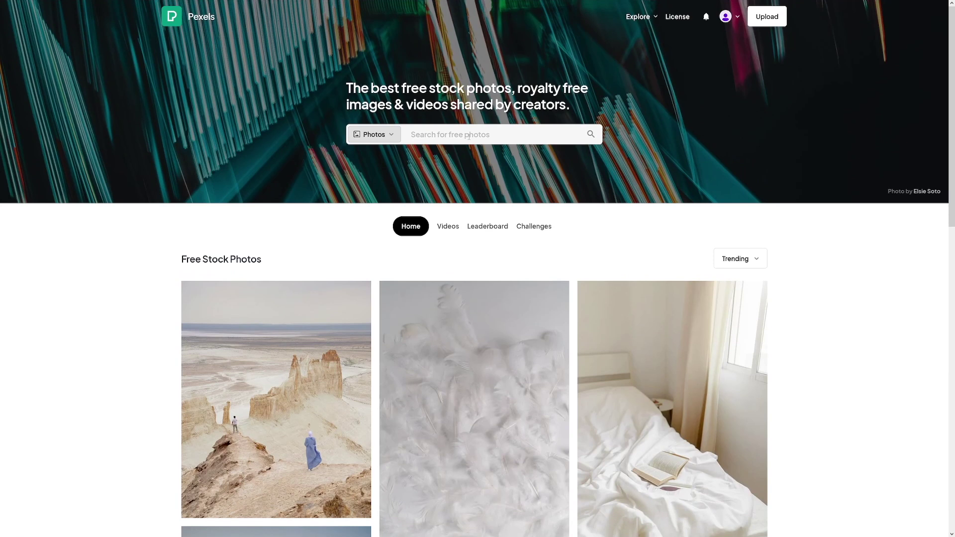
Step: Search Pexels for free 'fitness' stock photos
{"action": "left_click", "coordinate": [493, 135]}
{"action": "type", "text": "fit"}
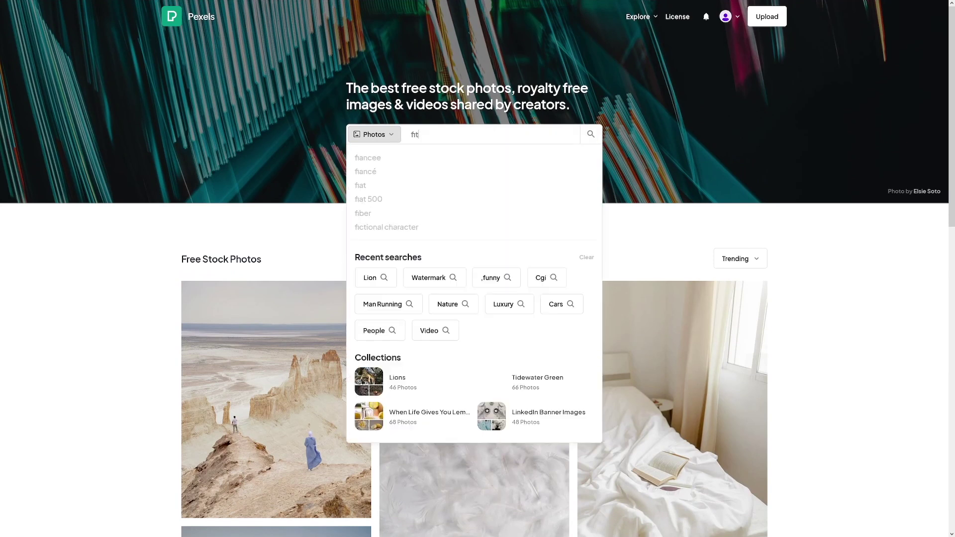
{"action": "type", "text": "ness"}
{"action": "key", "text": "Return"}
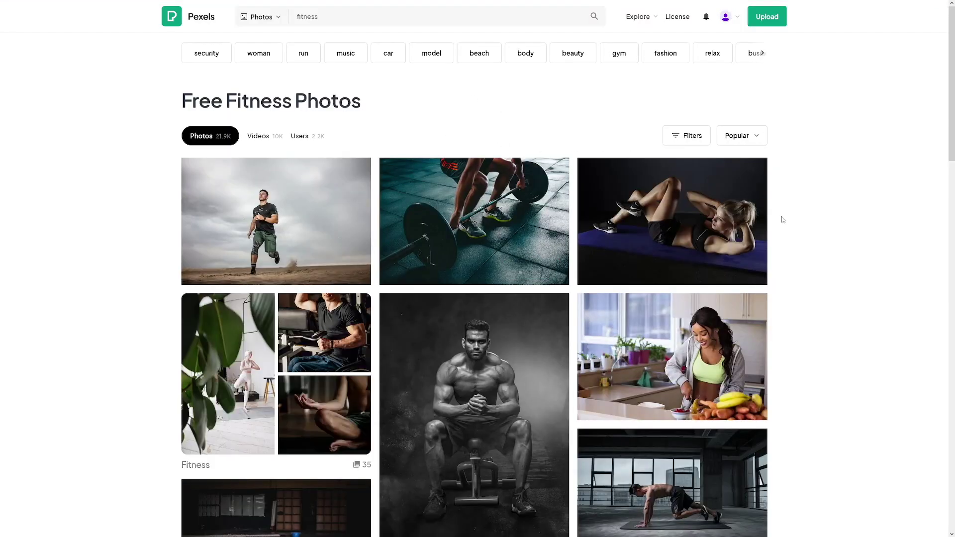
{"action": "scroll", "coordinate": [780, 217], "scroll_direction": "down", "scroll_amount": 1}
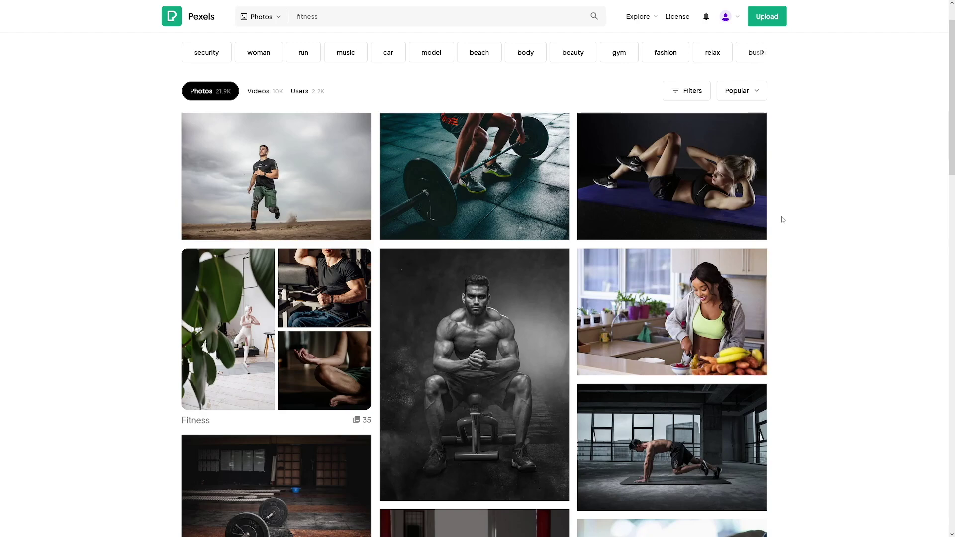
{"action": "scroll", "coordinate": [782, 219], "scroll_direction": "down", "scroll_amount": 1}
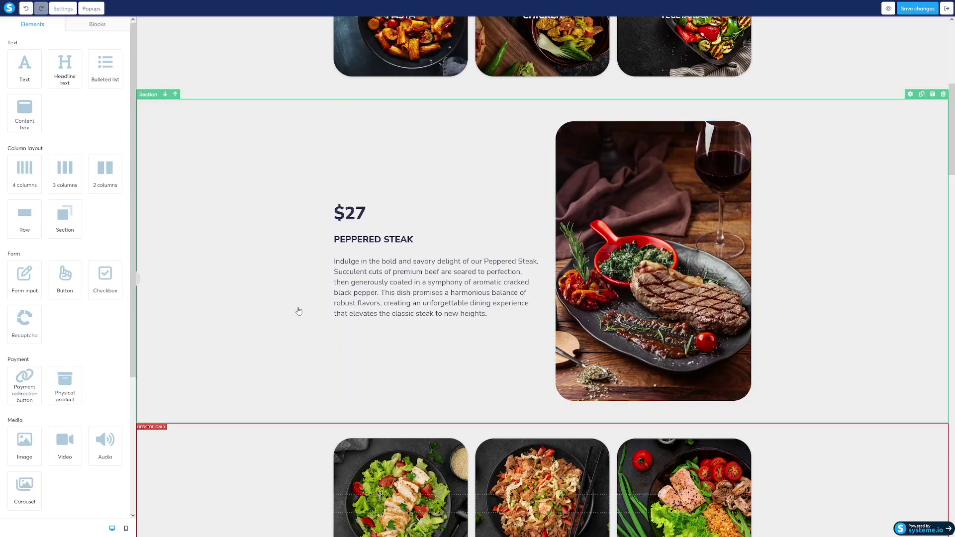
{"action": "scroll", "coordinate": [280, 244], "scroll_direction": "down", "scroll_amount": 2}
{"action": "scroll", "coordinate": [291, 246], "scroll_direction": "down", "scroll_amount": 2}
{"action": "scroll", "coordinate": [298, 250], "scroll_direction": "down", "scroll_amount": 2}
{"action": "scroll", "coordinate": [304, 253], "scroll_direction": "down", "scroll_amount": 1}
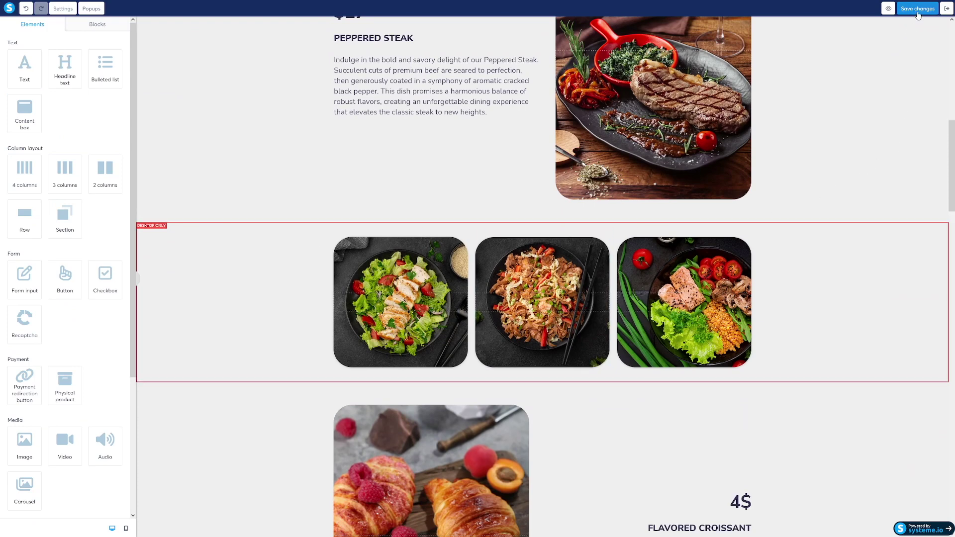
Step: Save the landing page edits and exit to the funnel's landing page step settings
{"action": "left_click", "coordinate": [918, 9]}
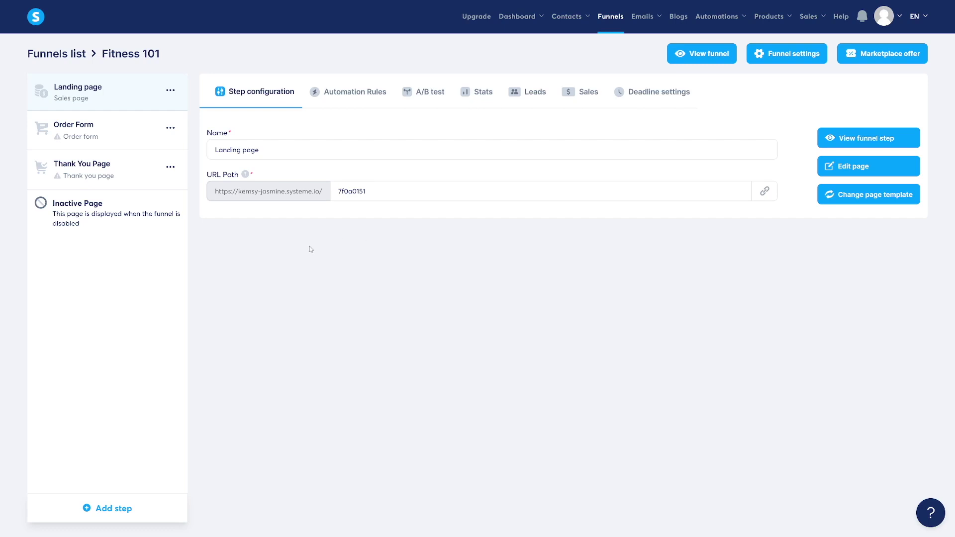
Step: Preview a fitness Order Form template, then bring up the Thank You Page template gallery
{"action": "left_click", "coordinate": [122, 145]}
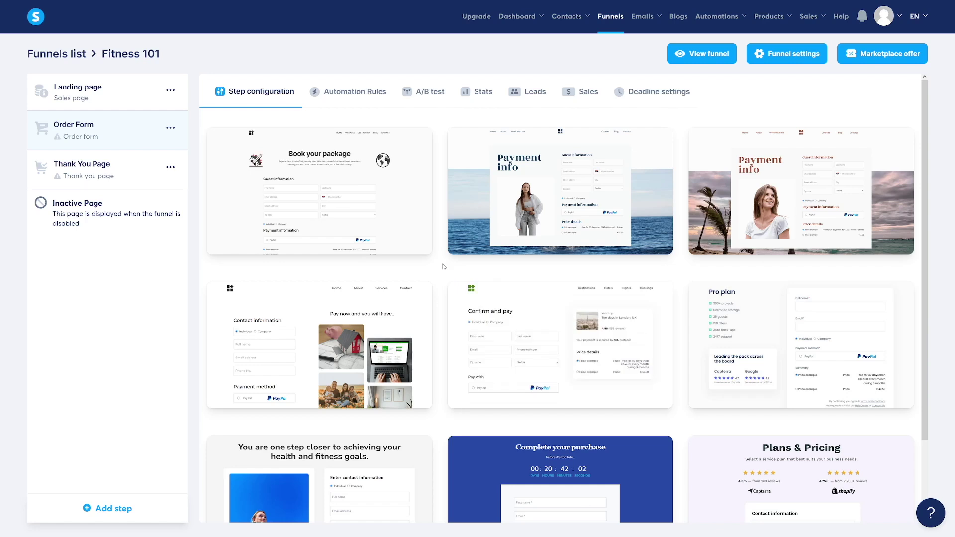
{"action": "scroll", "coordinate": [444, 267], "scroll_direction": "down", "scroll_amount": 3}
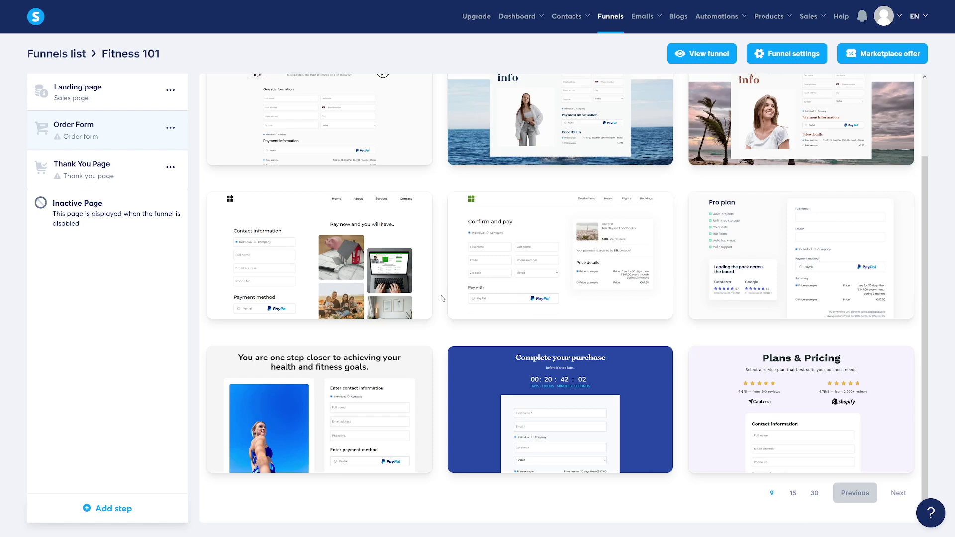
{"action": "mouse_move", "coordinate": [319, 409]}
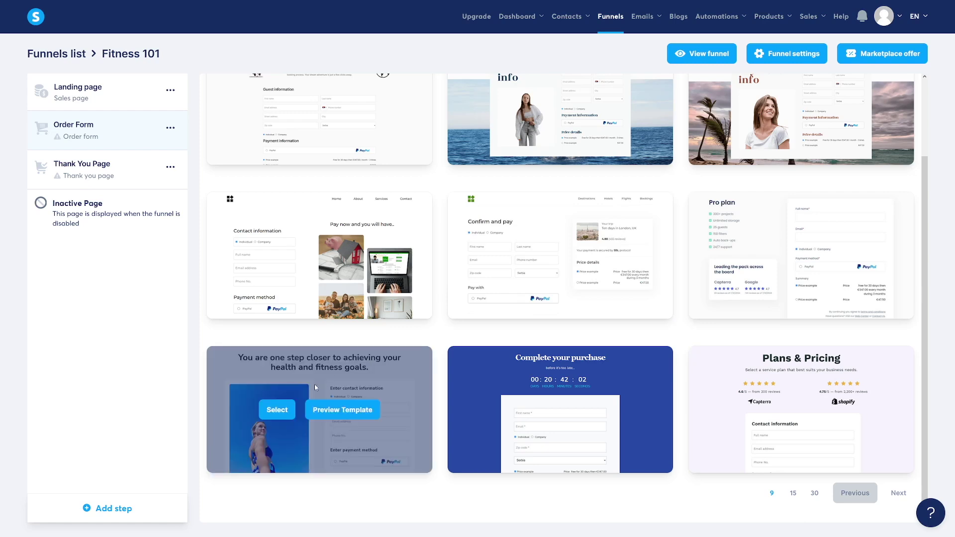
{"action": "left_click", "coordinate": [342, 410]}
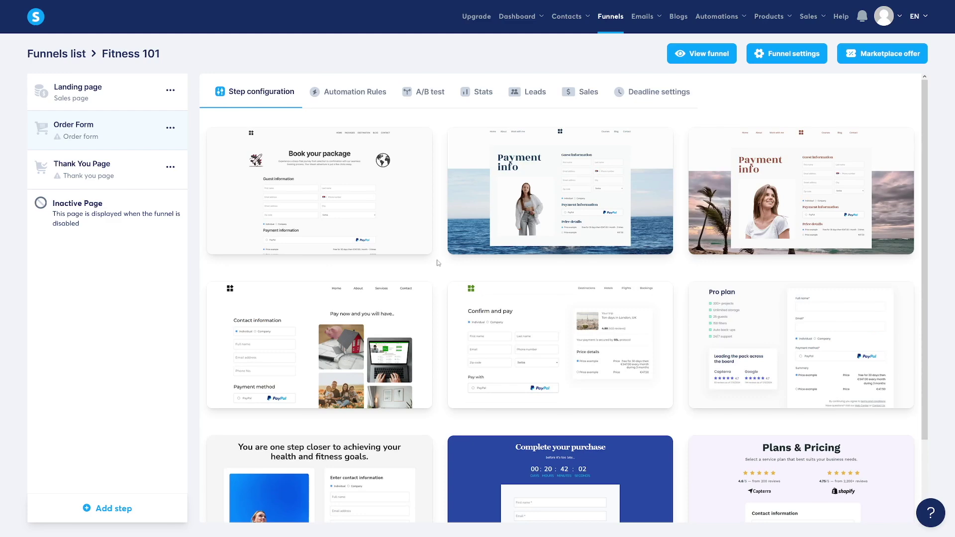
{"action": "left_click", "coordinate": [121, 173]}
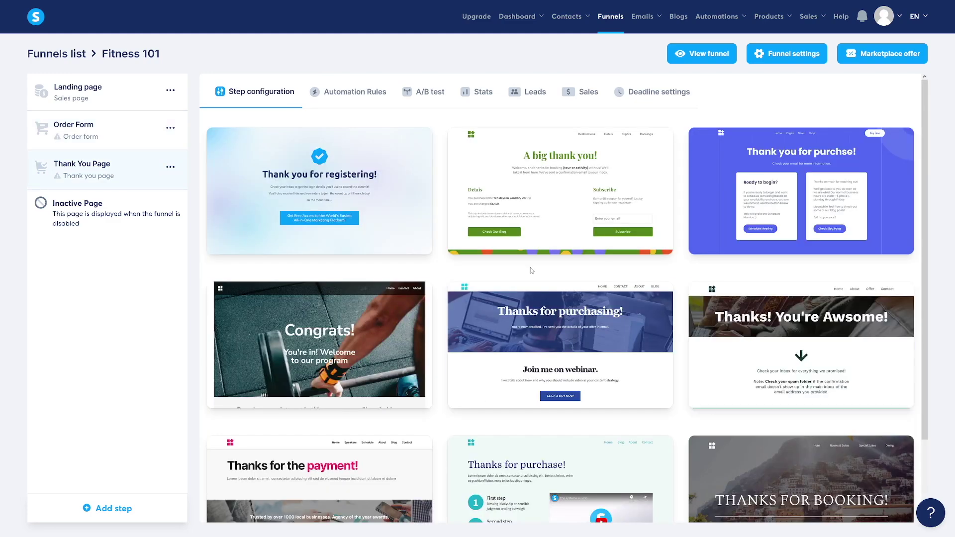